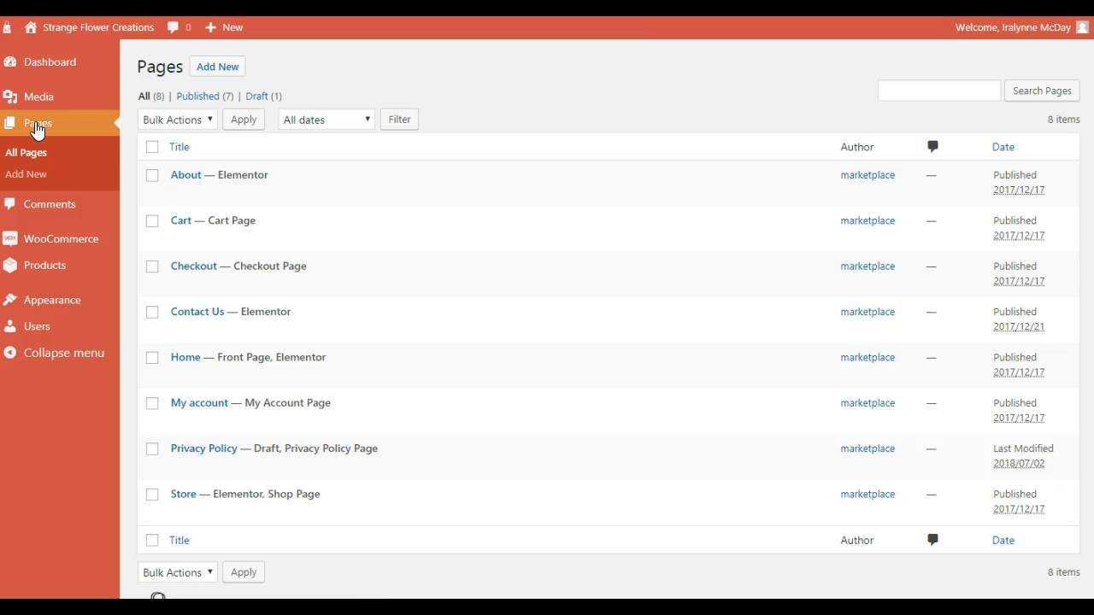
Open the About page for editing with Elementor
mouse_move(274, 173)
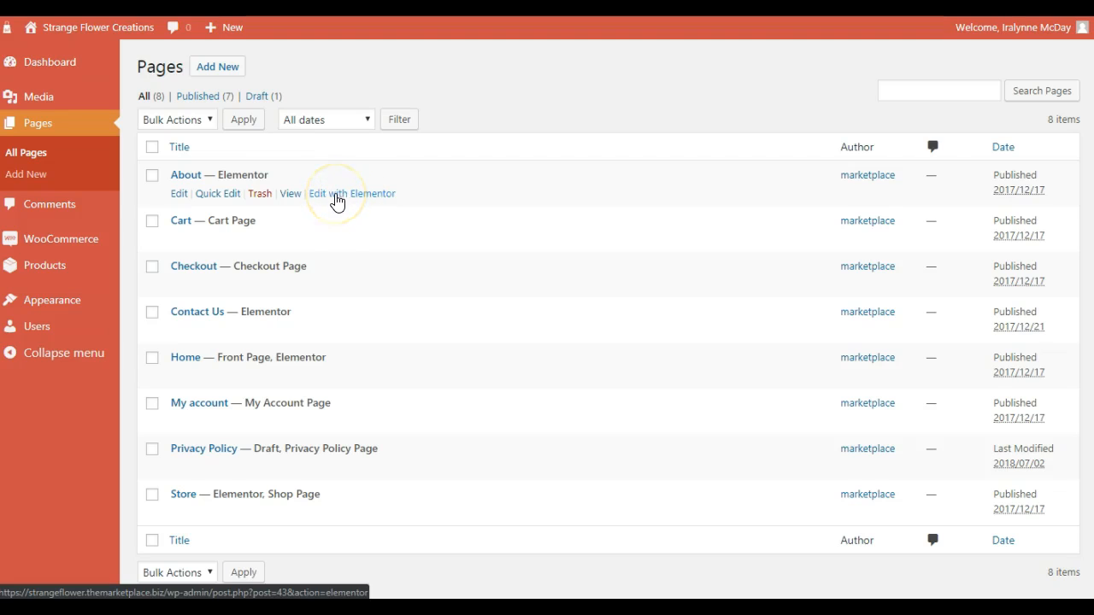
click(336, 194)
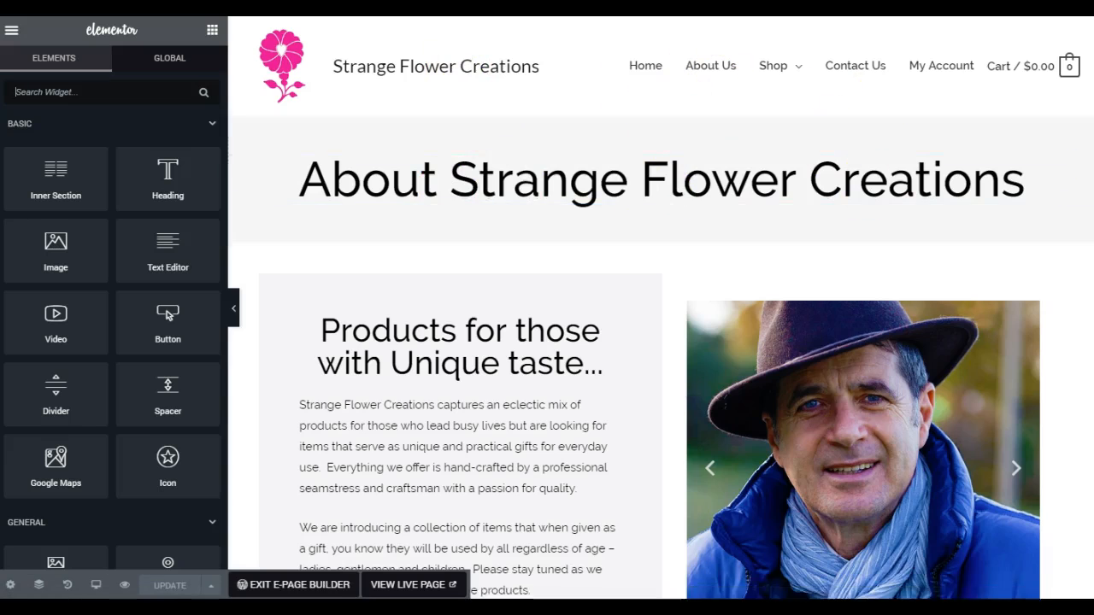
Replace the word "Unique" with "excellent" in the heading above the About page's introductory paragraphs
scroll(402, 311, down, 1)
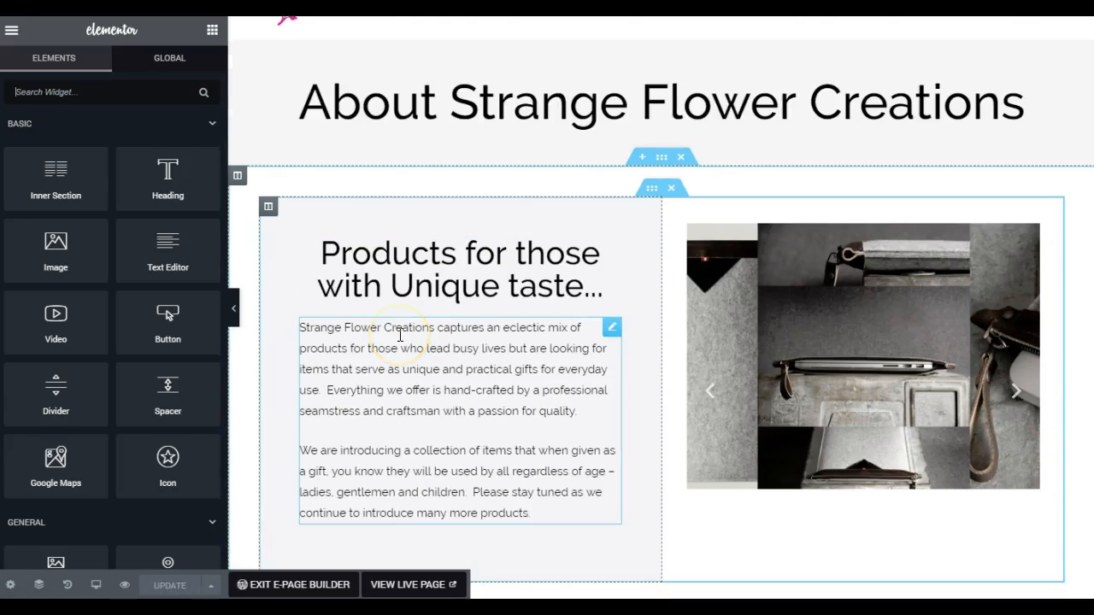
scroll(399, 335, down, 1)
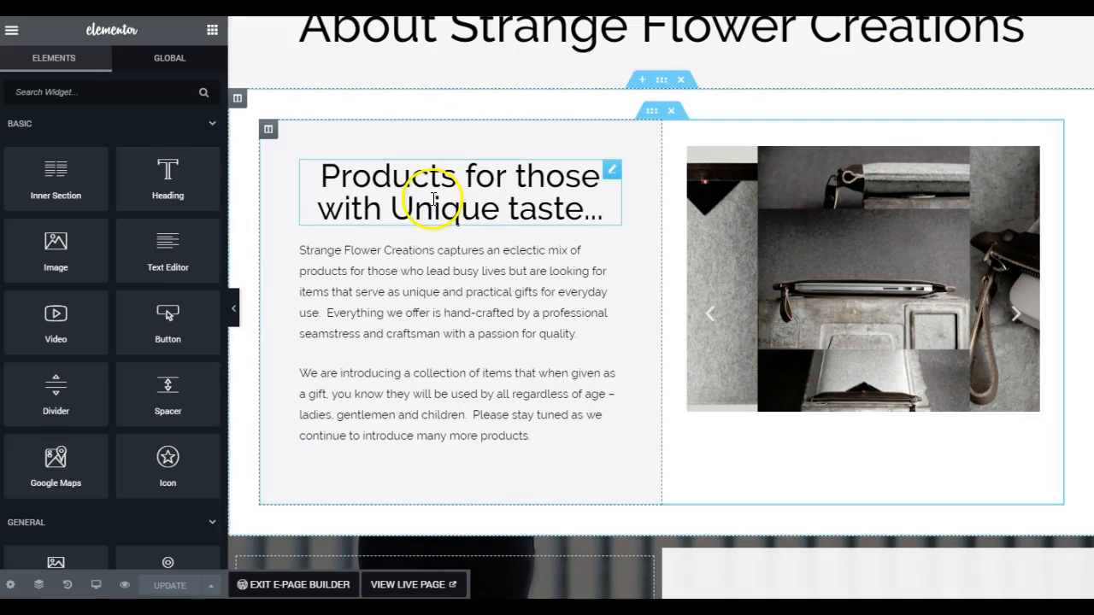
click(360, 178)
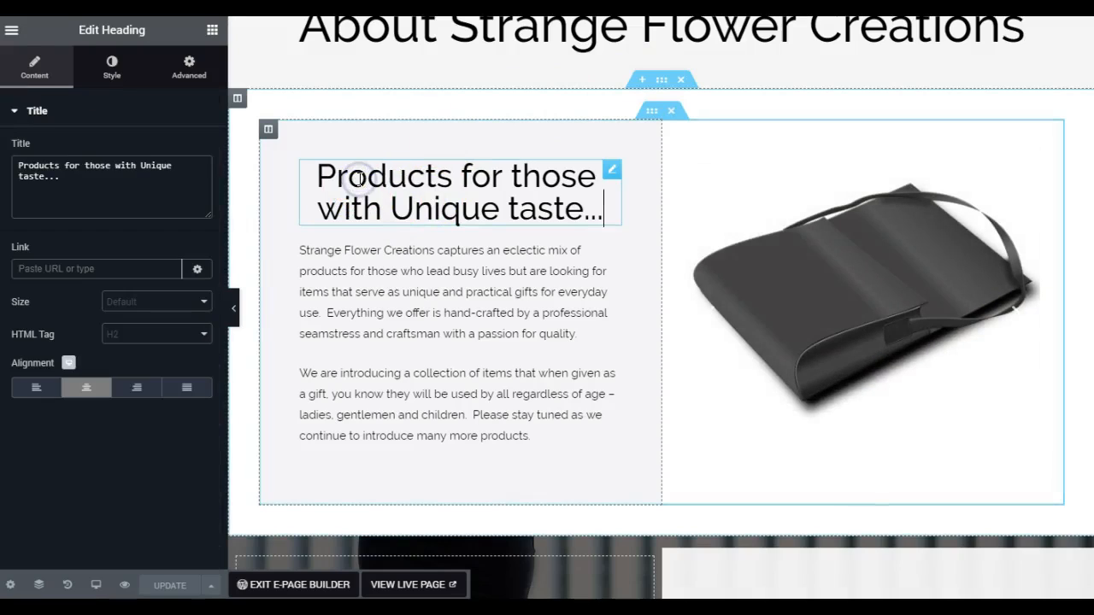
drag(391, 207, 496, 204)
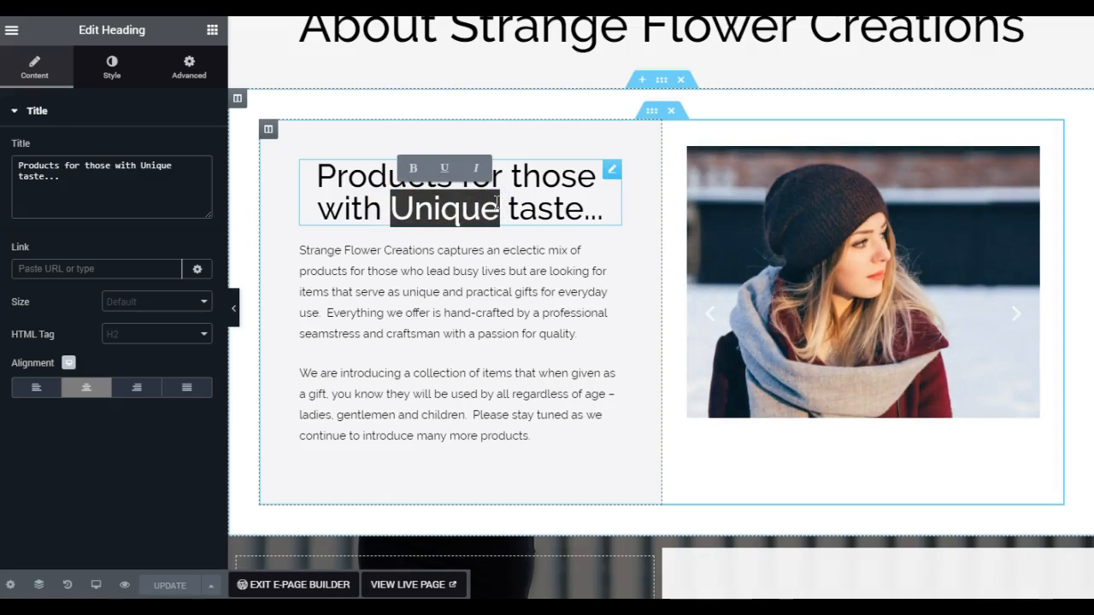
text(exec)
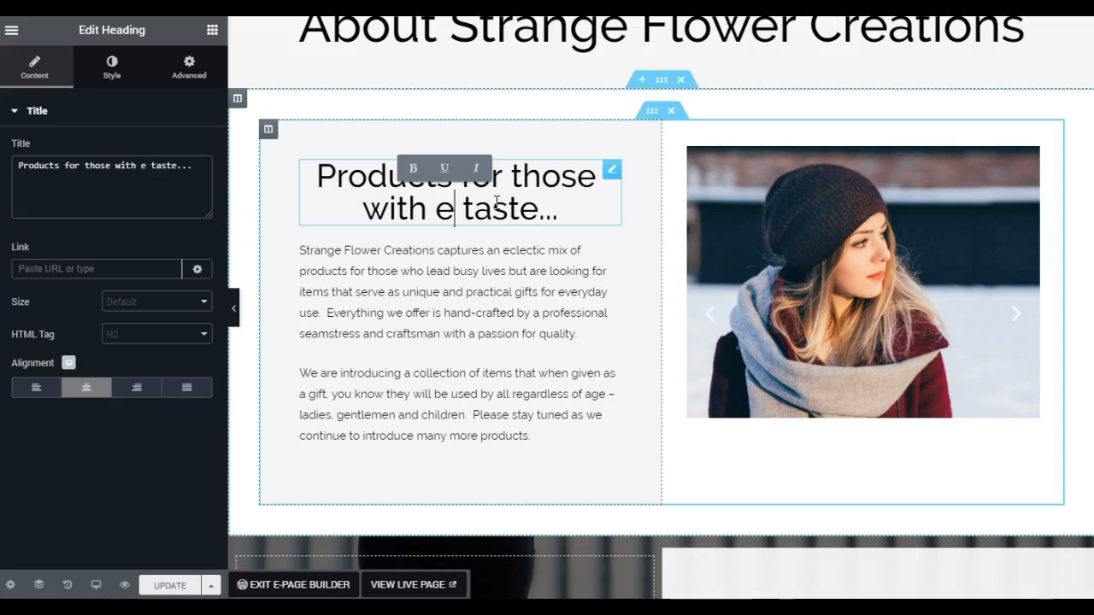
text(ellent)
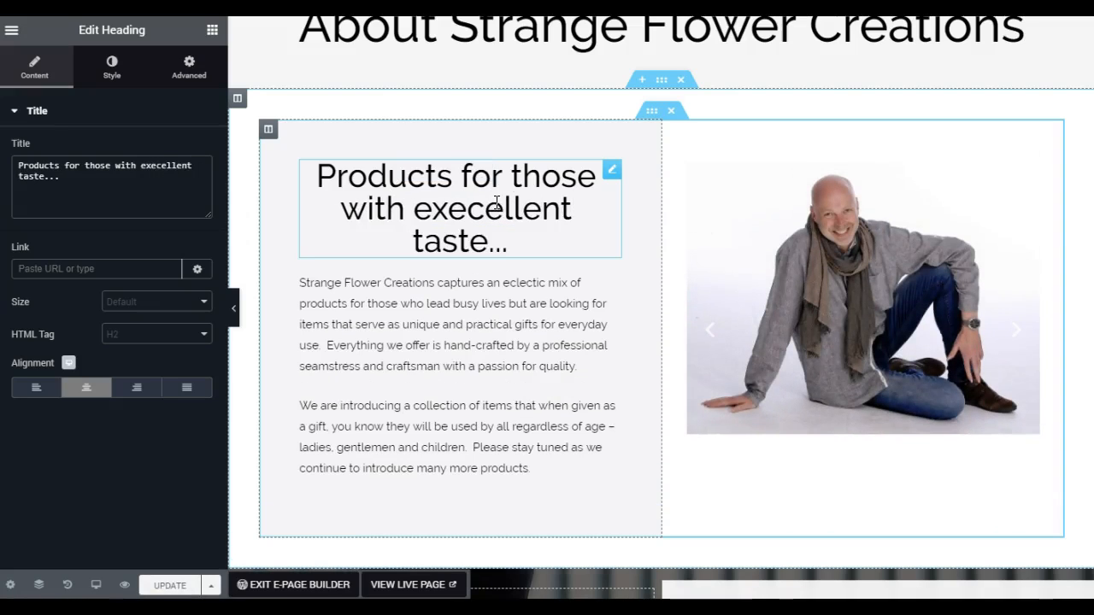
click(461, 208)
key(BackSpace)
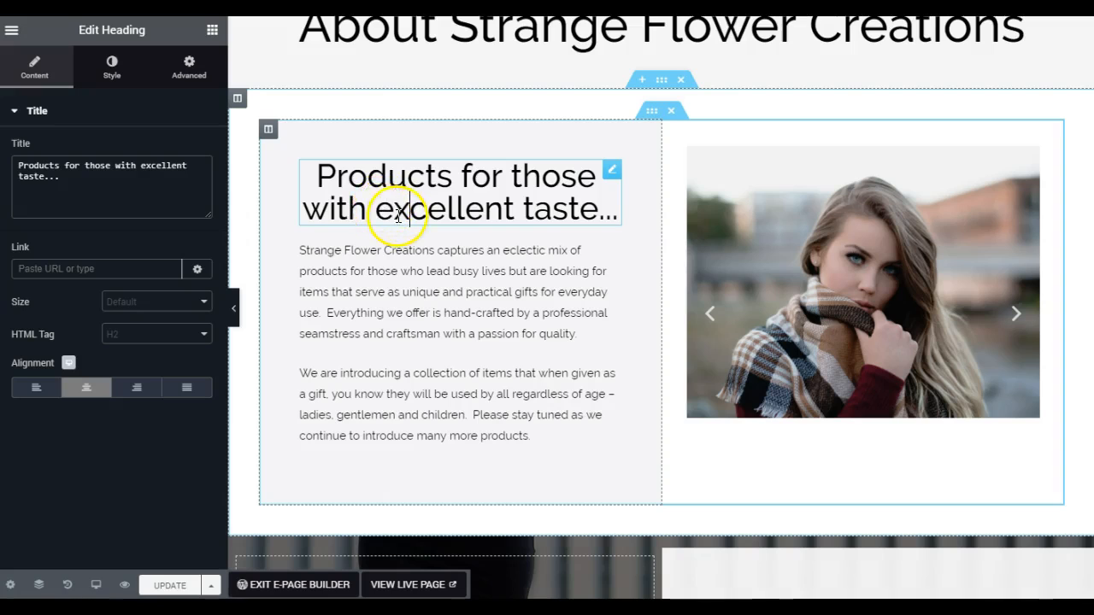
Open the paragraph text under the product heading for editing and try selecting its entire content
click(487, 258)
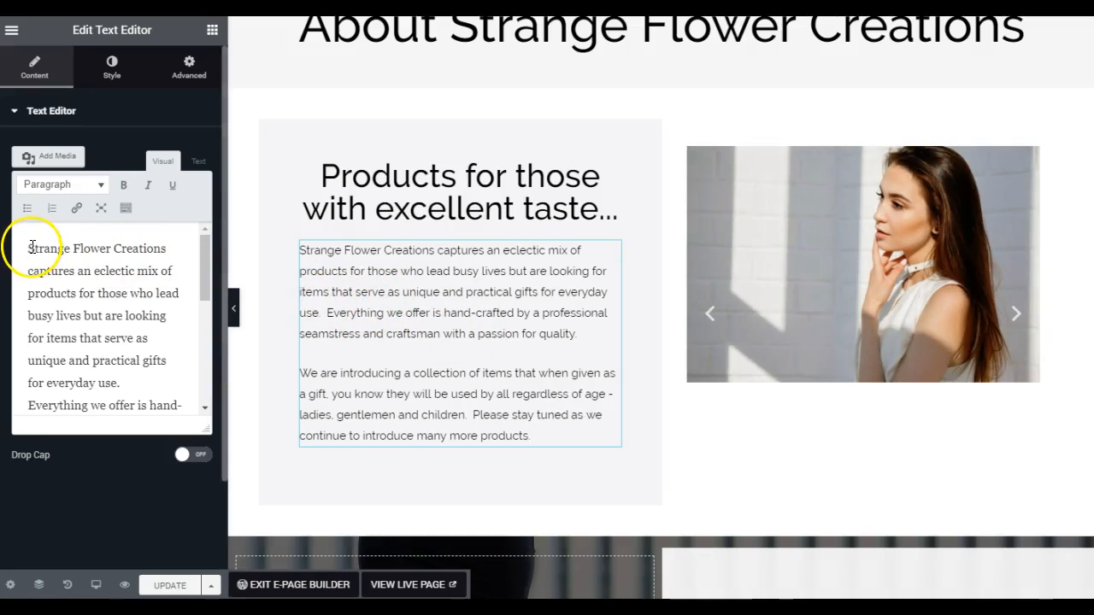
drag(27, 247, 177, 404)
click(309, 247)
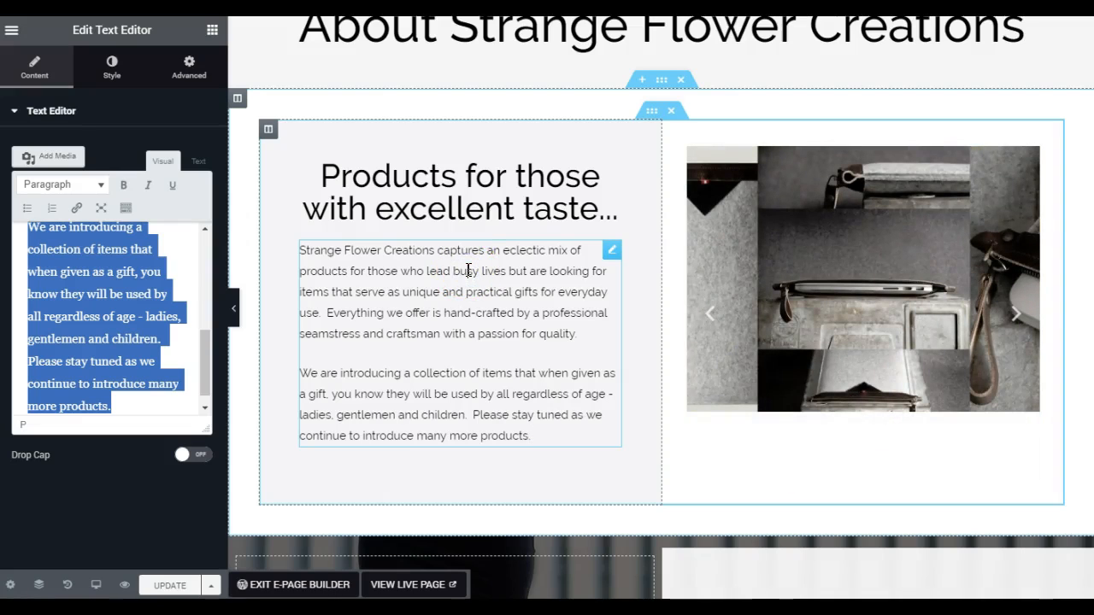
click(526, 445)
click(122, 294)
click(126, 409)
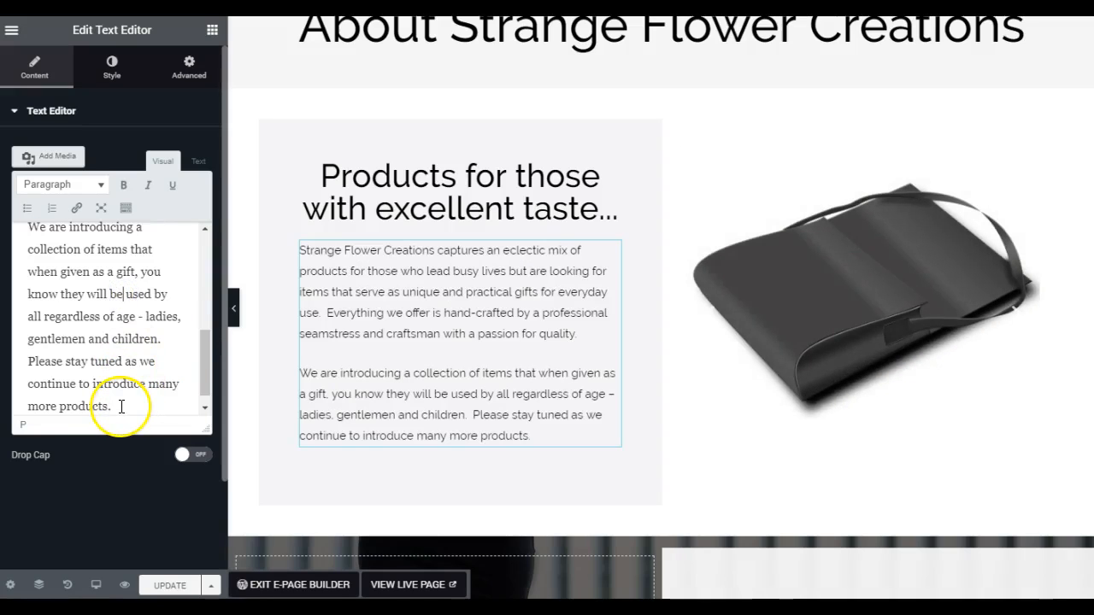
drag(119, 405, 23, 226)
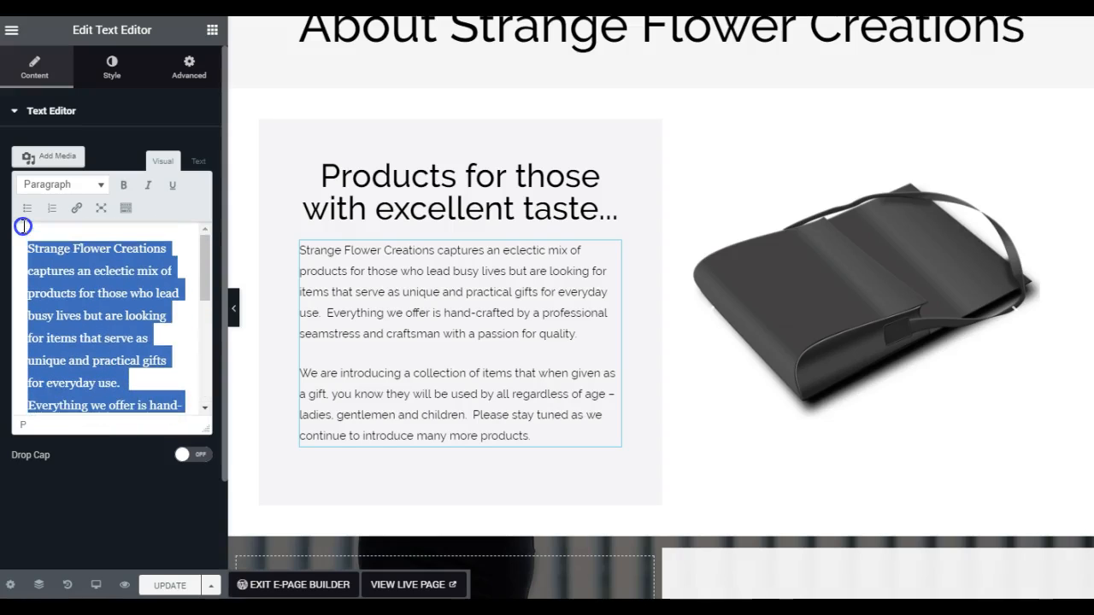
click(73, 250)
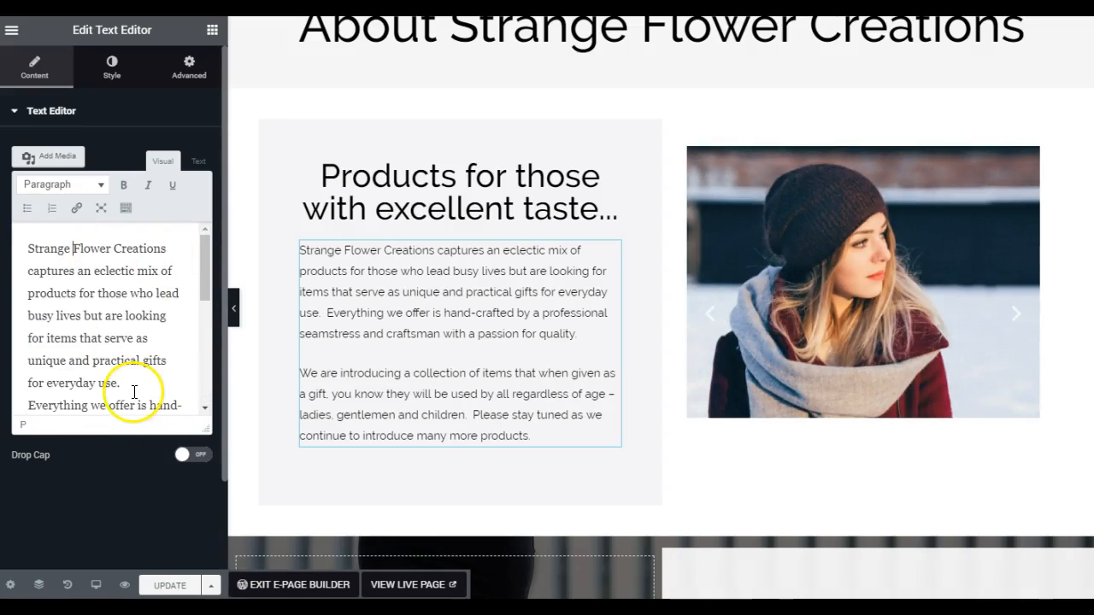
Change "excellent" to "Unique" in the product heading and update the page
click(382, 213)
drag(397, 206, 515, 210)
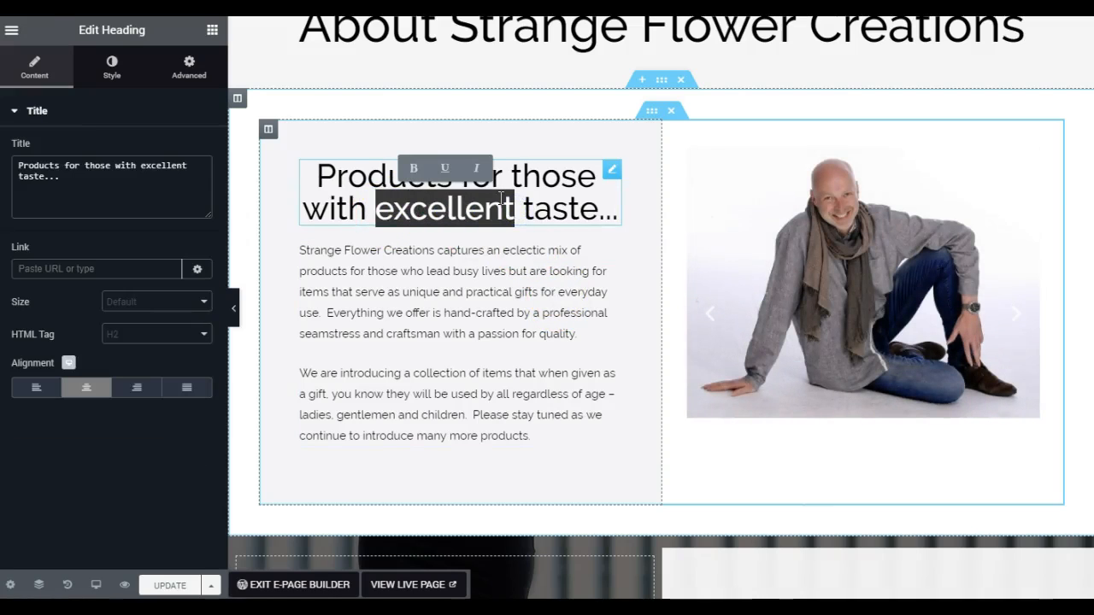
text(Uni)
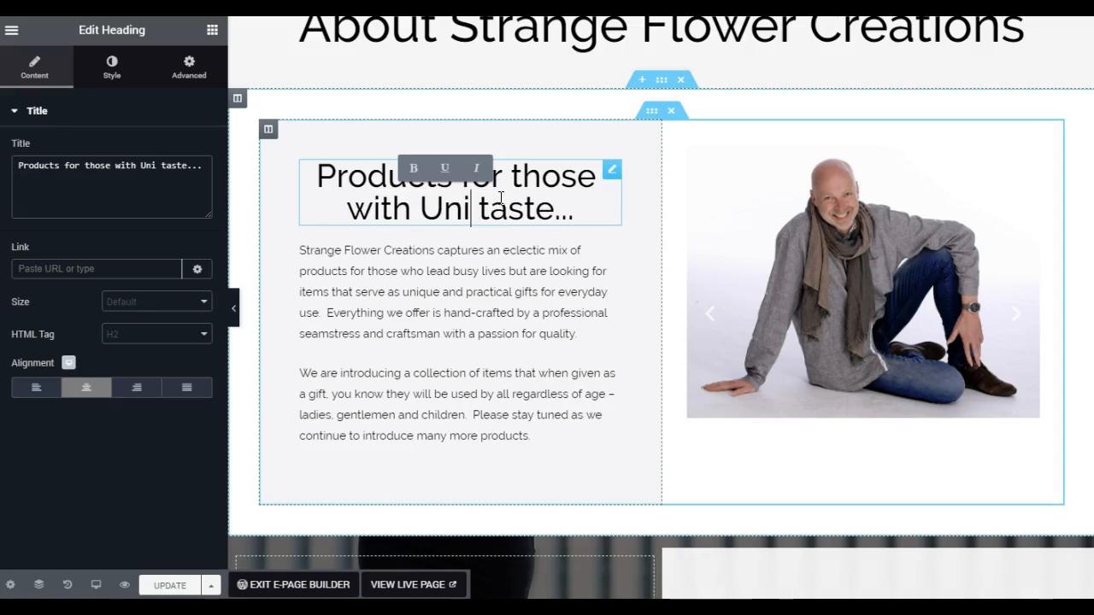
text(que)
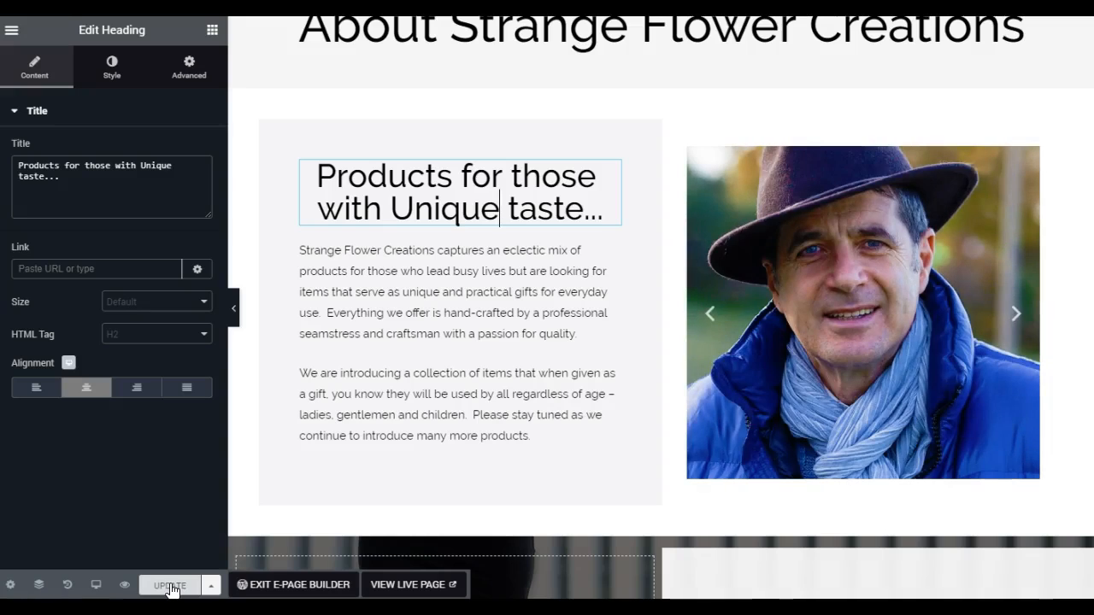
click(172, 587)
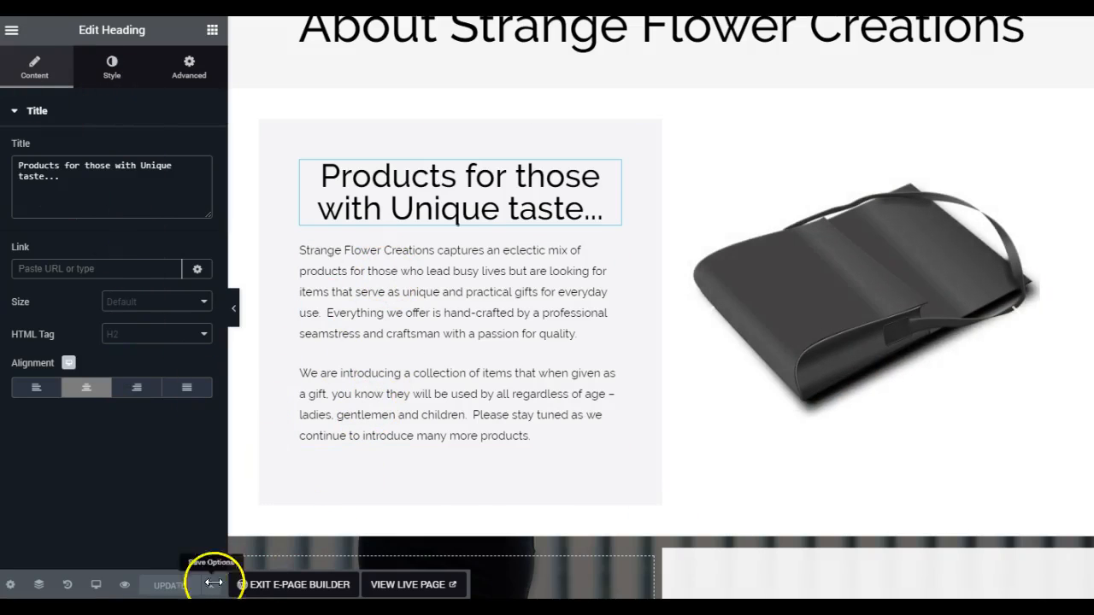
View the content settings of the page title, the product heading and the paragraph text in turn
scroll(658, 307, up, 1)
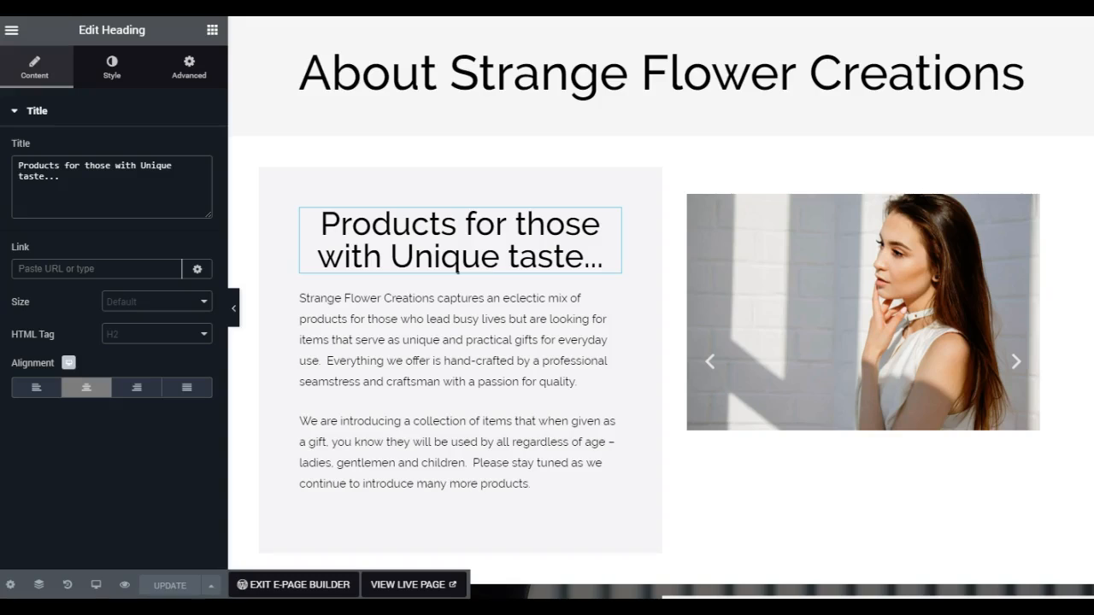
click(374, 79)
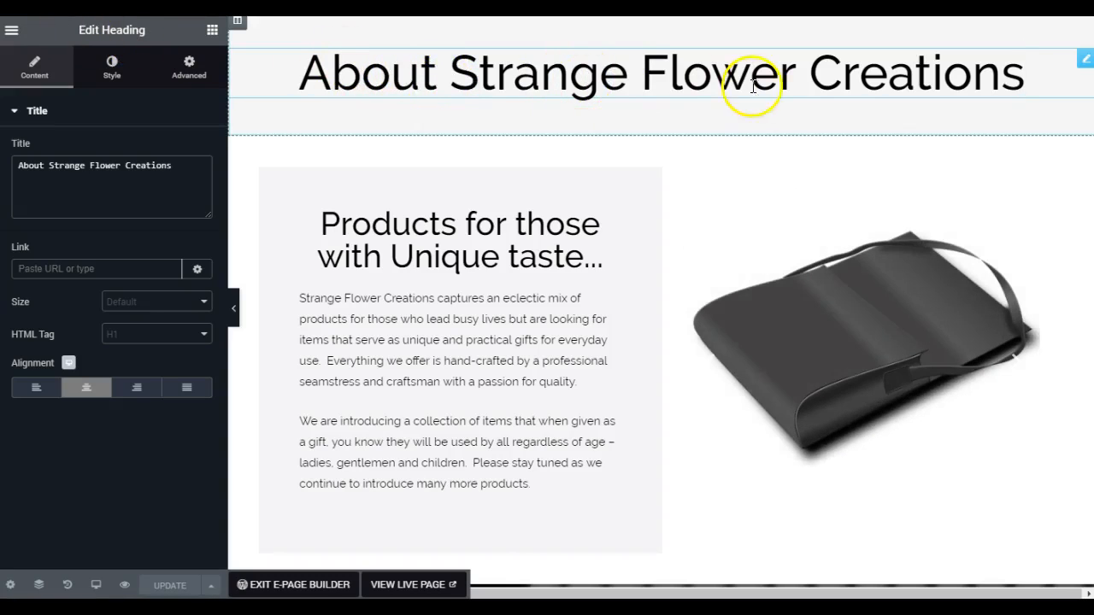
click(363, 226)
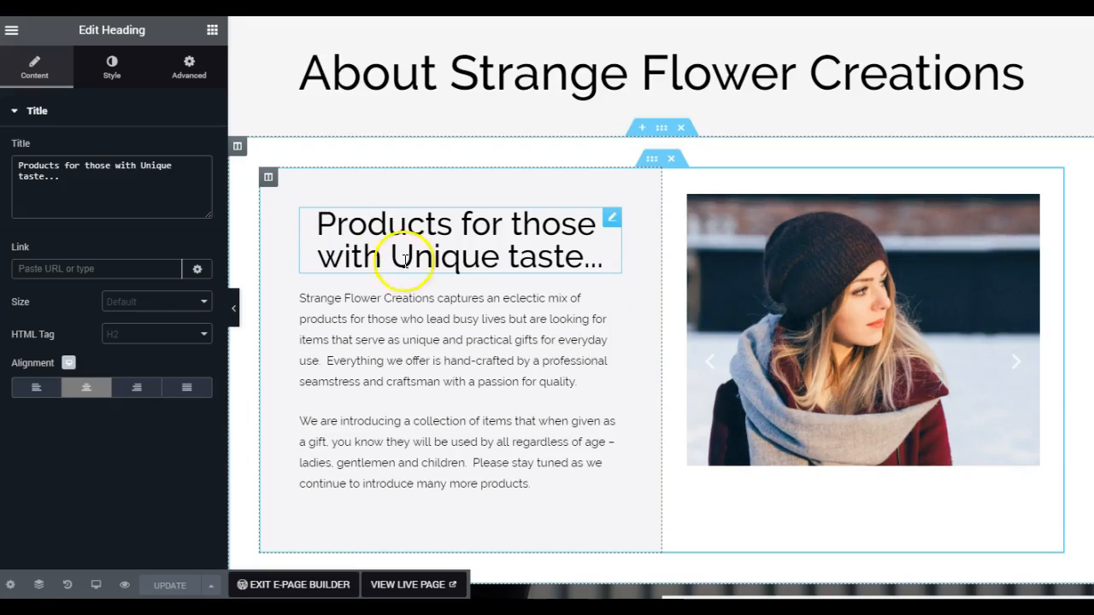
scroll(508, 346, down, 2)
click(417, 174)
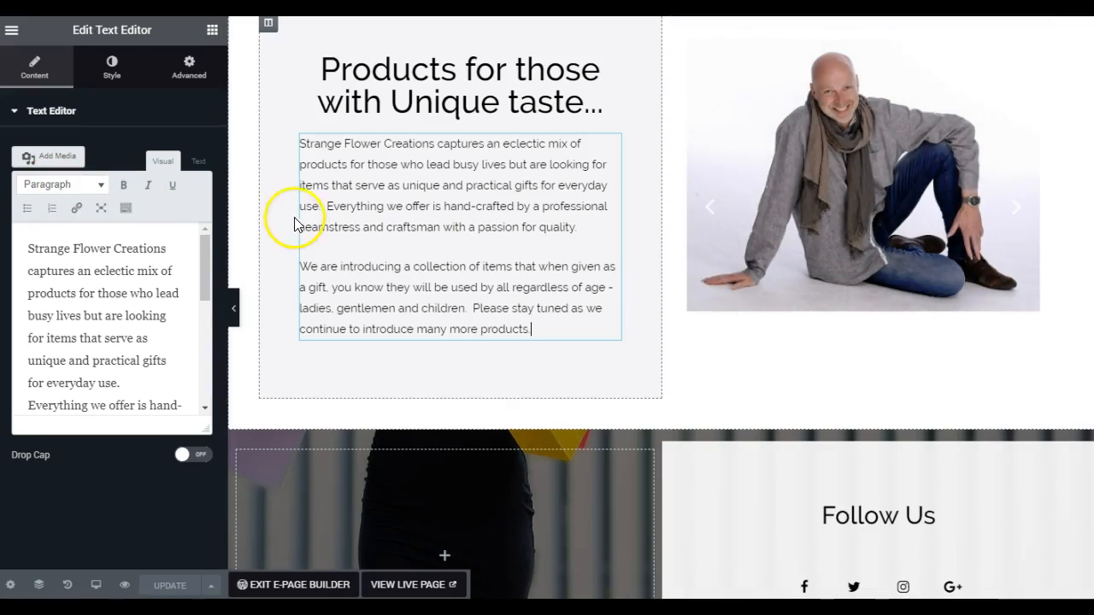
Compare the layout settings of the inner section and its enclosing section around the Follow Us block, dismissing the right-click tip
scroll(379, 256, down, 3)
scroll(398, 242, down, 1)
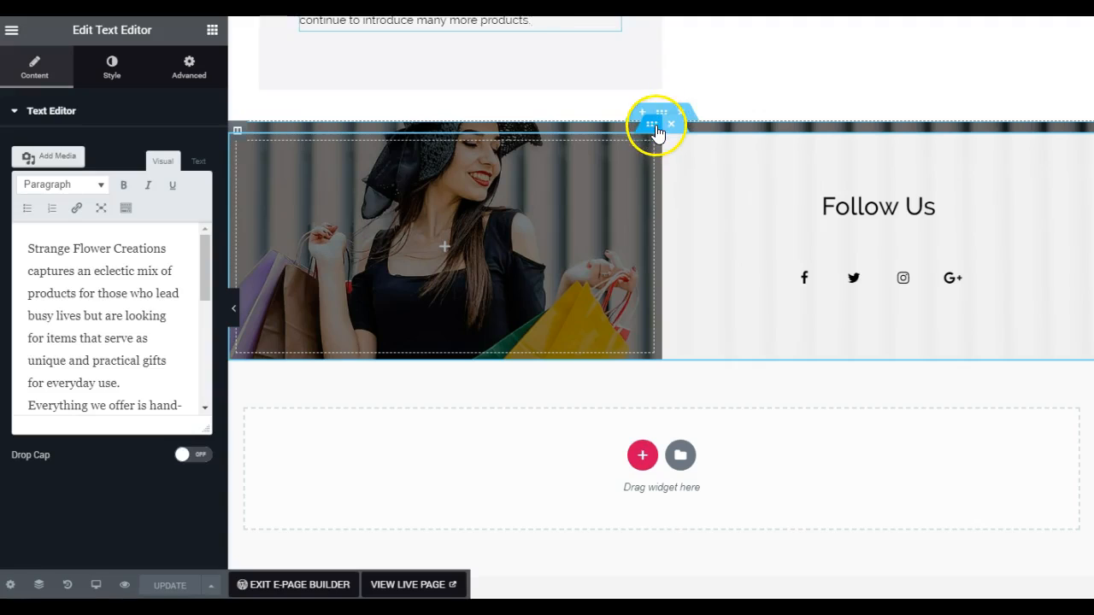
click(652, 126)
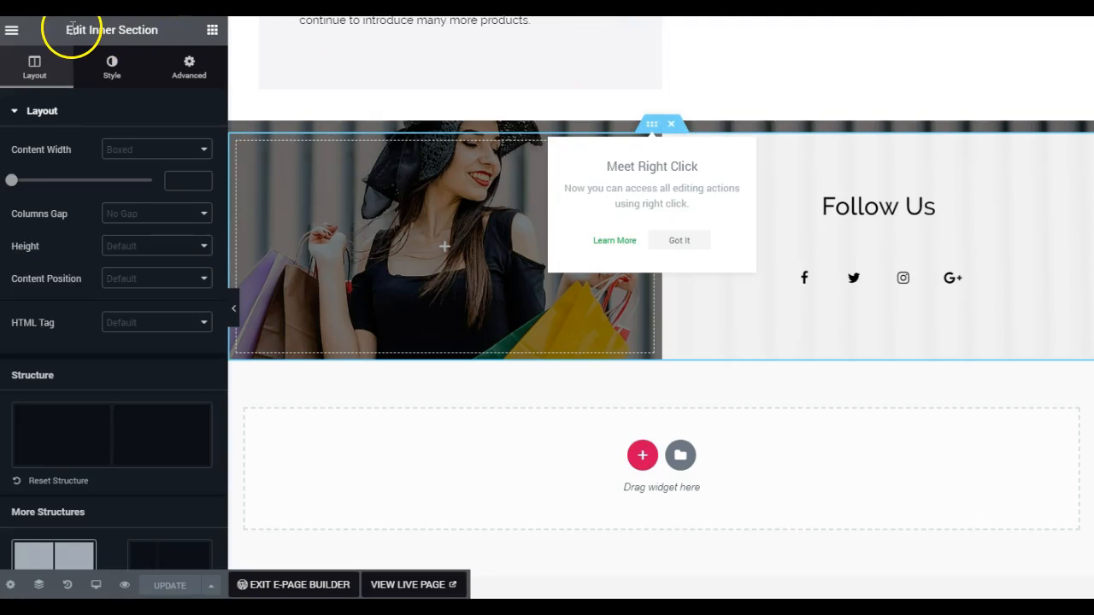
click(657, 110)
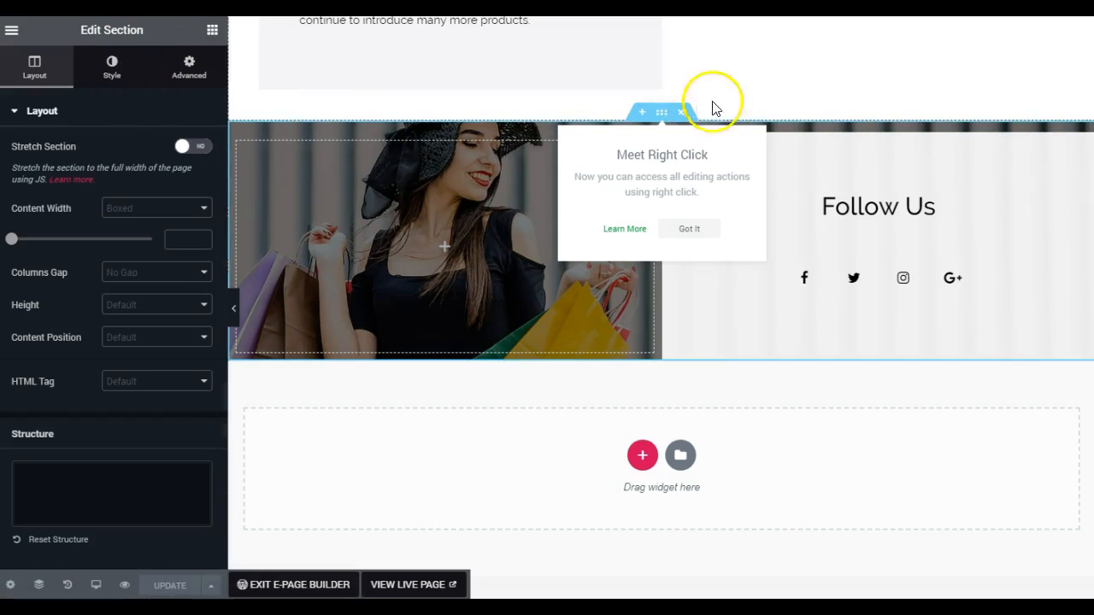
click(689, 228)
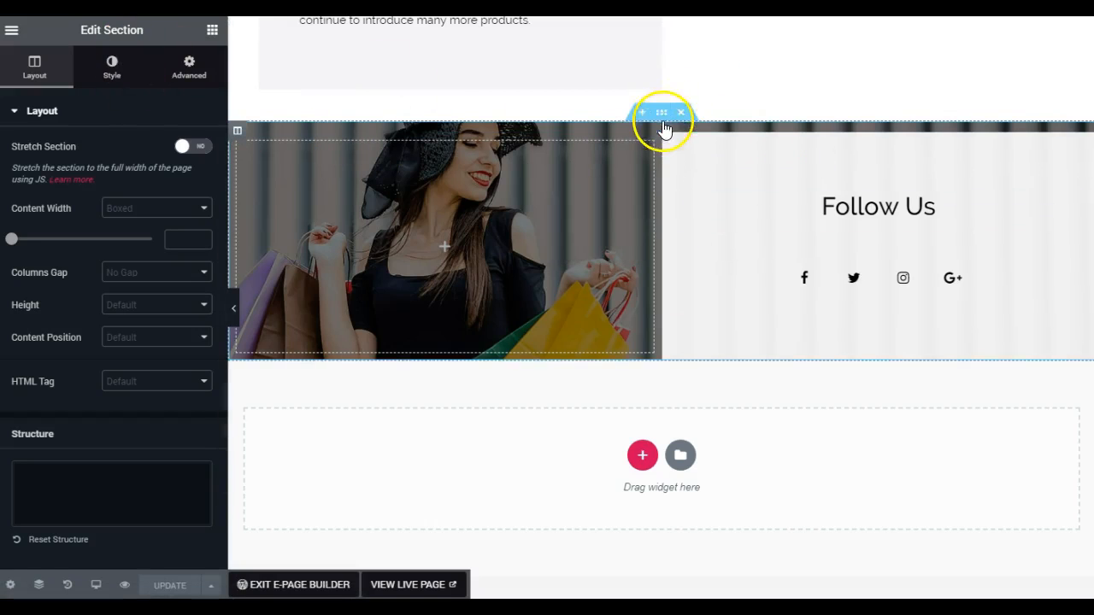
click(654, 125)
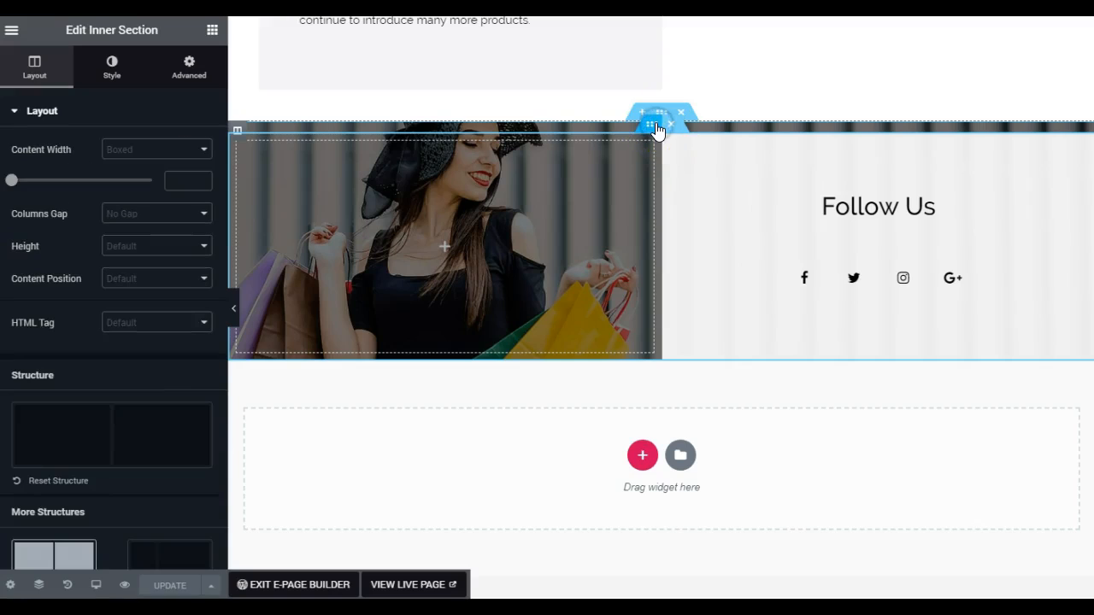
click(665, 113)
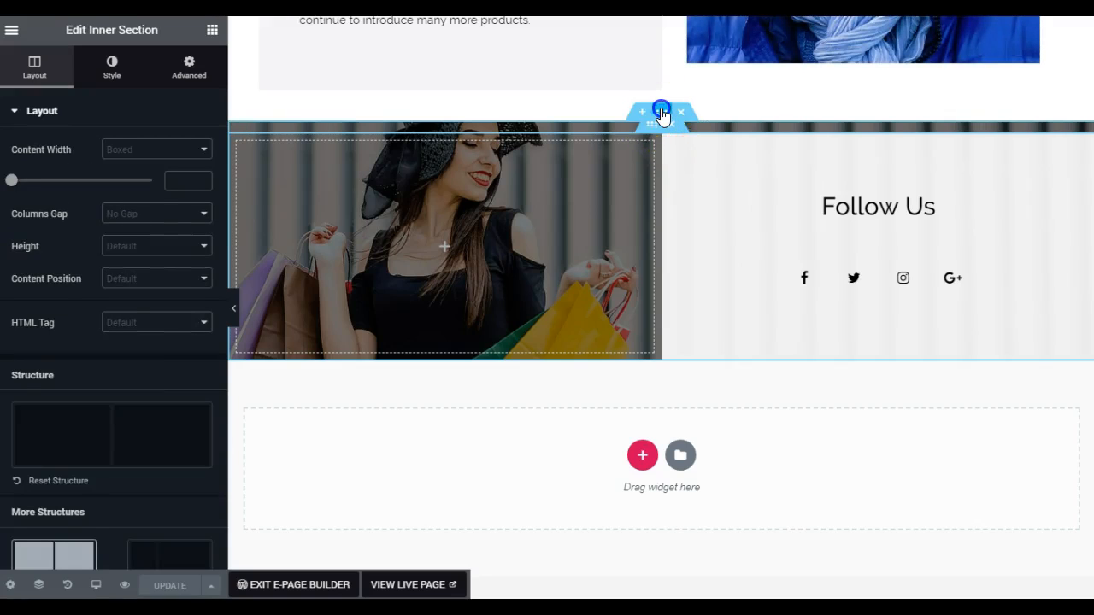
click(662, 113)
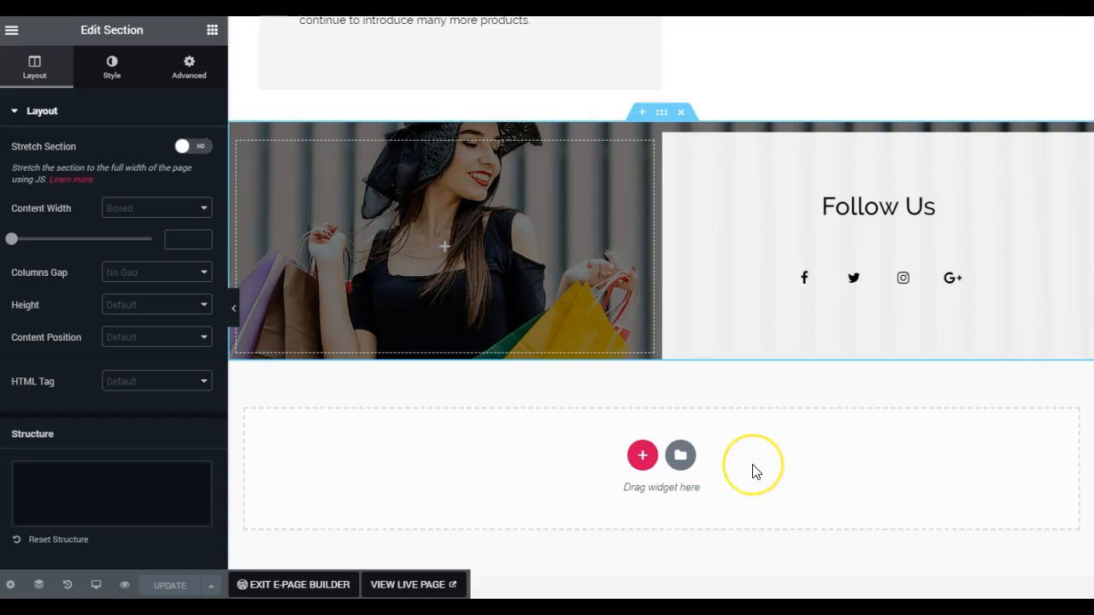
Examine the area for adding a new section between the Follow Us block and the footer
scroll(752, 469, up, 6)
scroll(752, 469, down, 8)
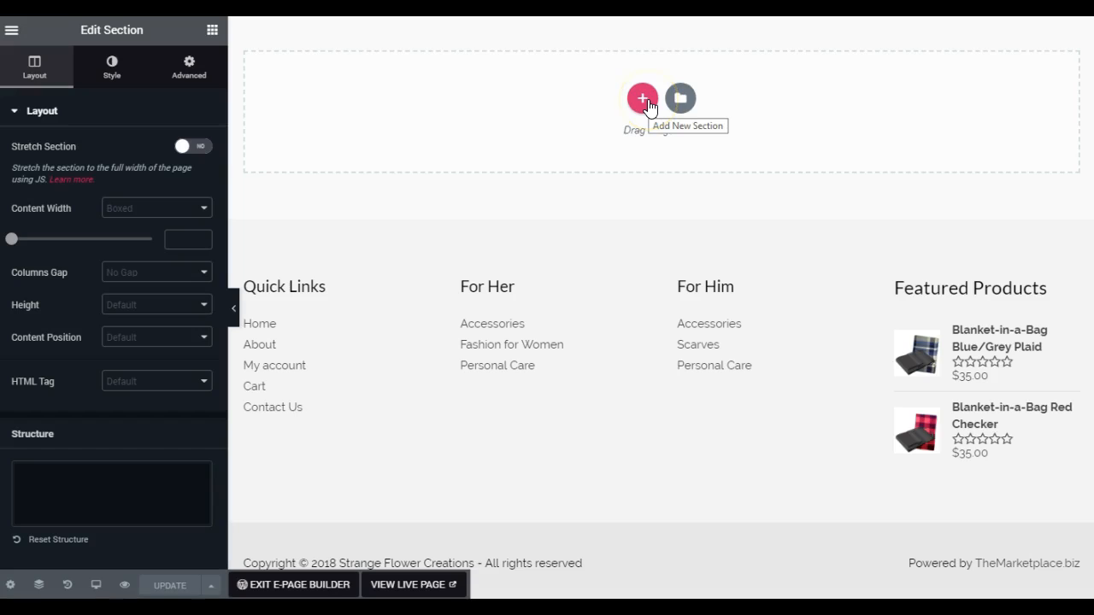
click(643, 102)
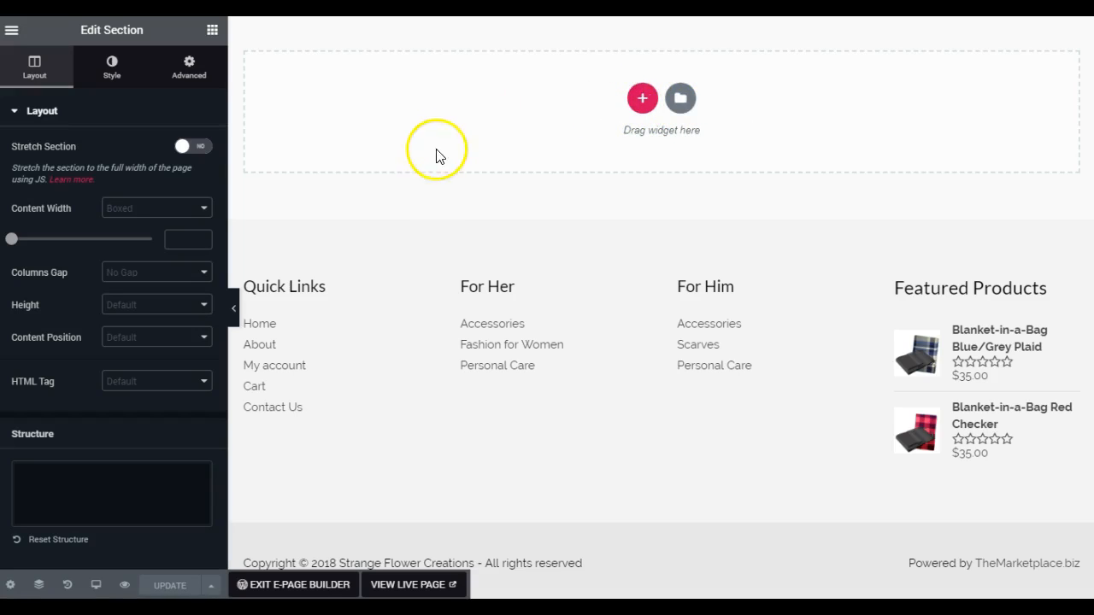
scroll(454, 139, up, 2)
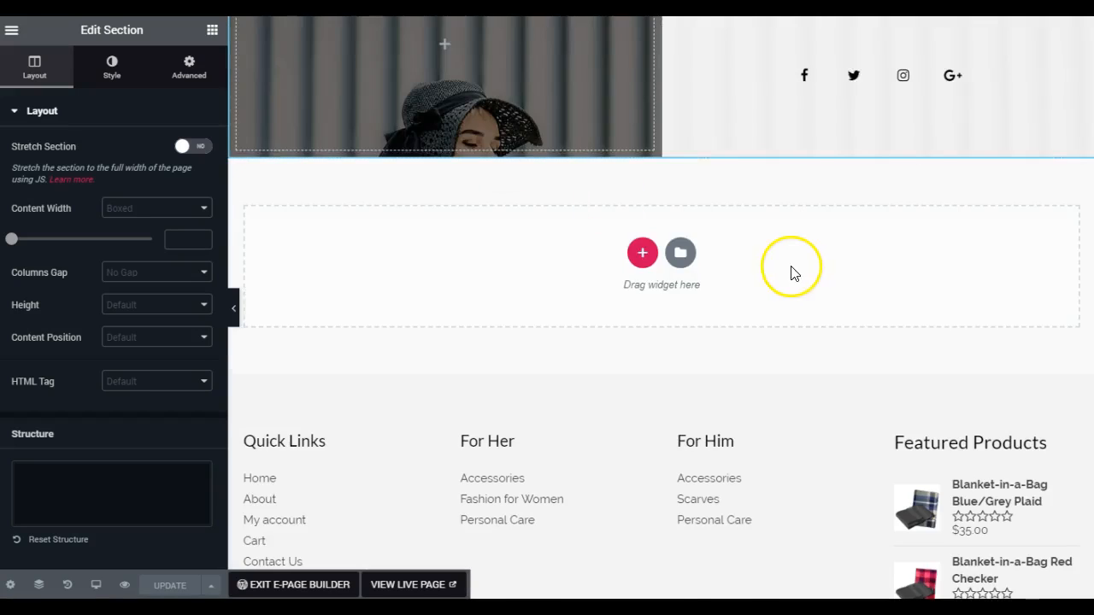
Open the style settings of the selected section that contains the Follow Us block
scroll(789, 271, up, 3)
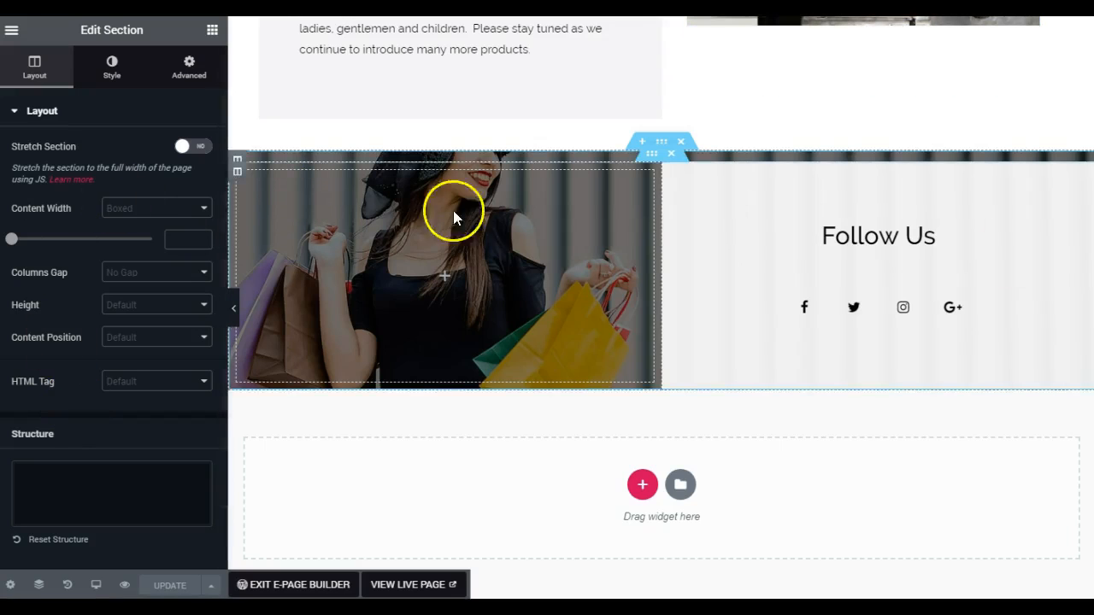
drag(1081, 288, 1081, 101)
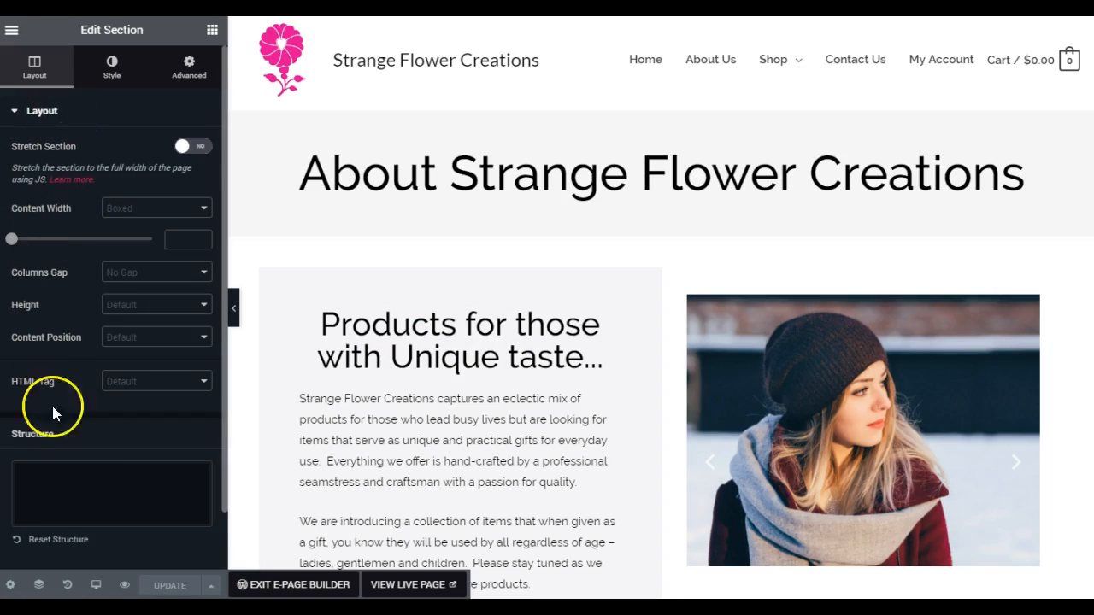
click(115, 65)
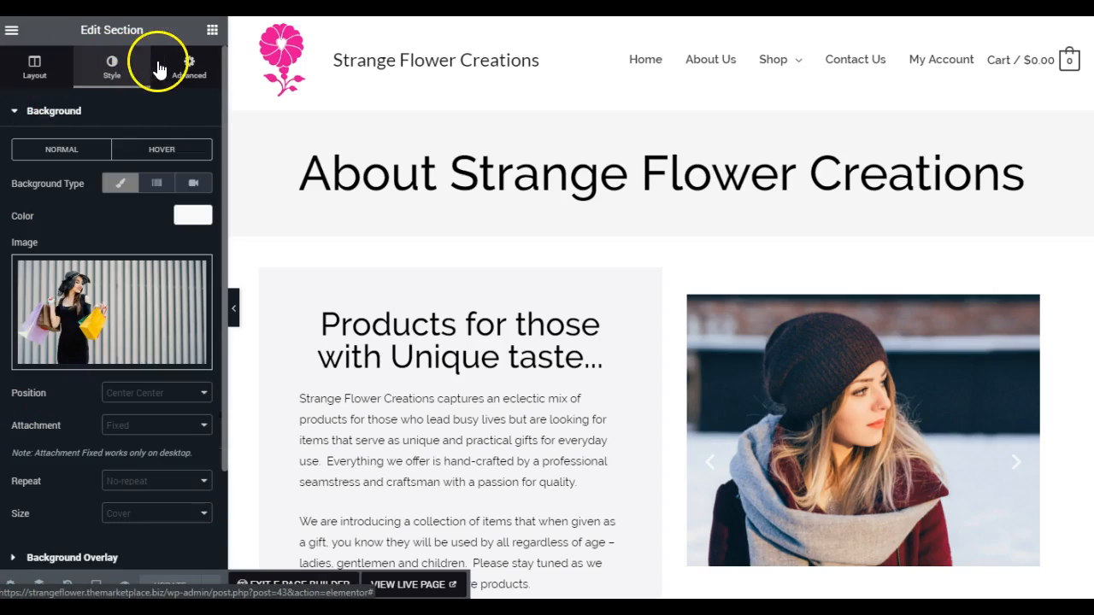
View the selected section's advanced settings and look over the whole page with the editing panel temporarily hidden
click(189, 67)
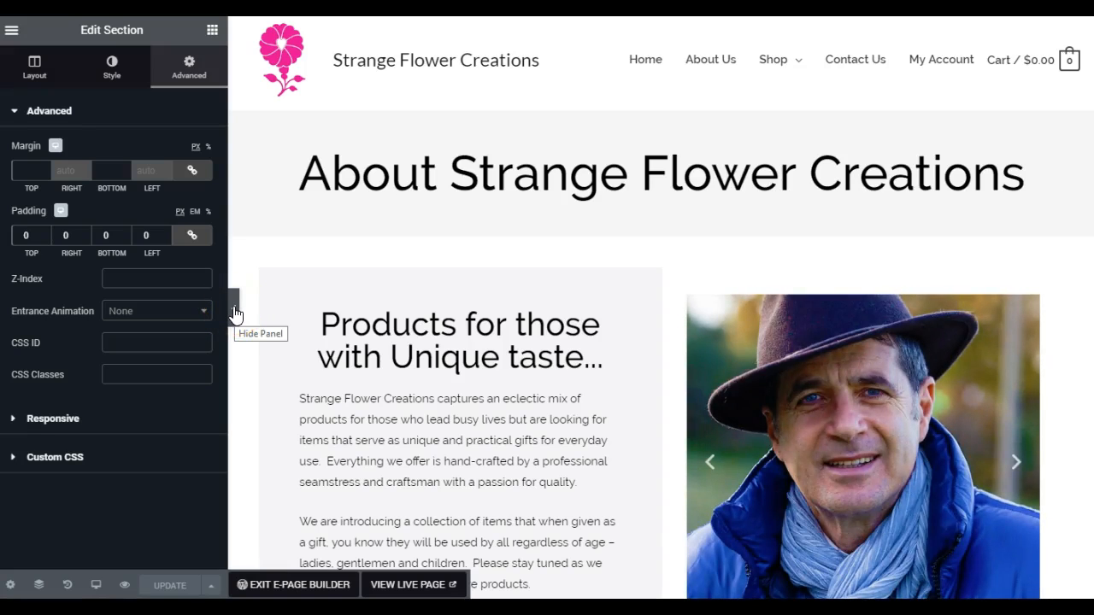
click(234, 313)
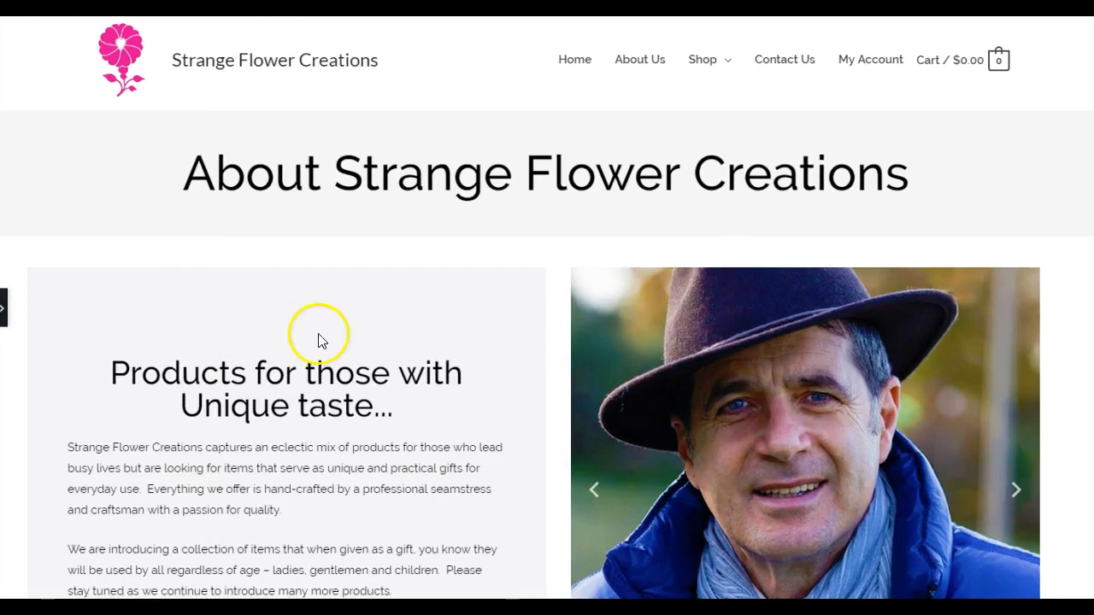
scroll(201, 225, down, 7)
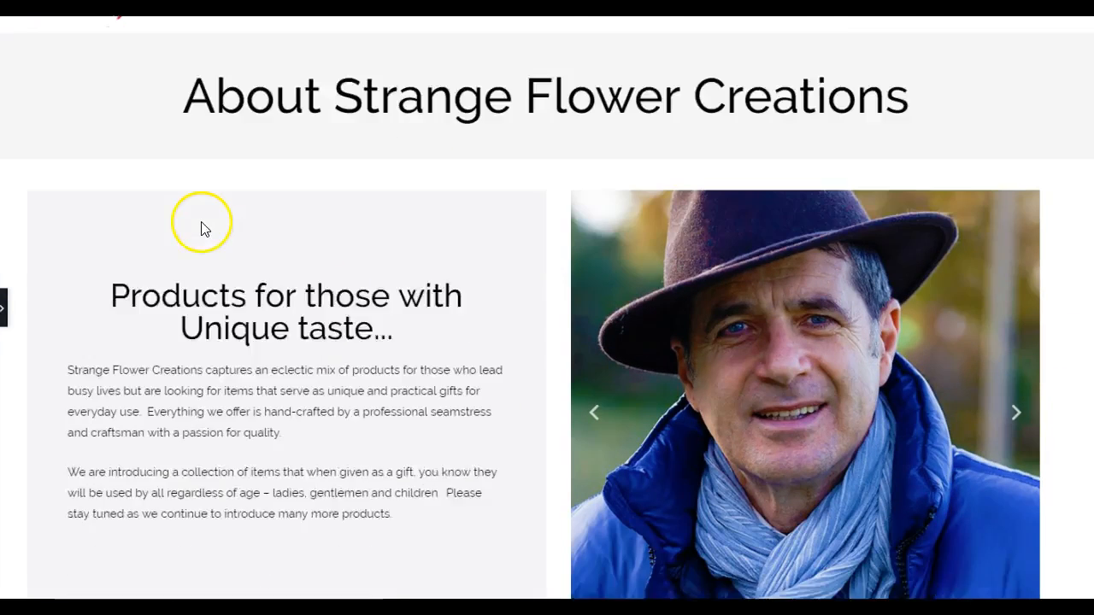
scroll(202, 228, down, 2)
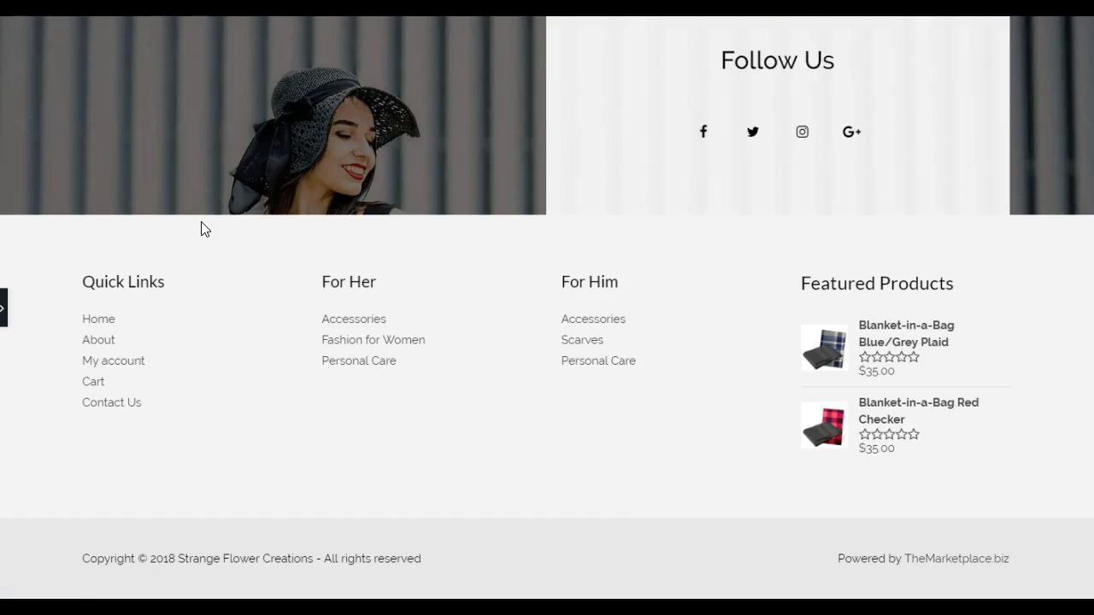
scroll(202, 227, up, 10)
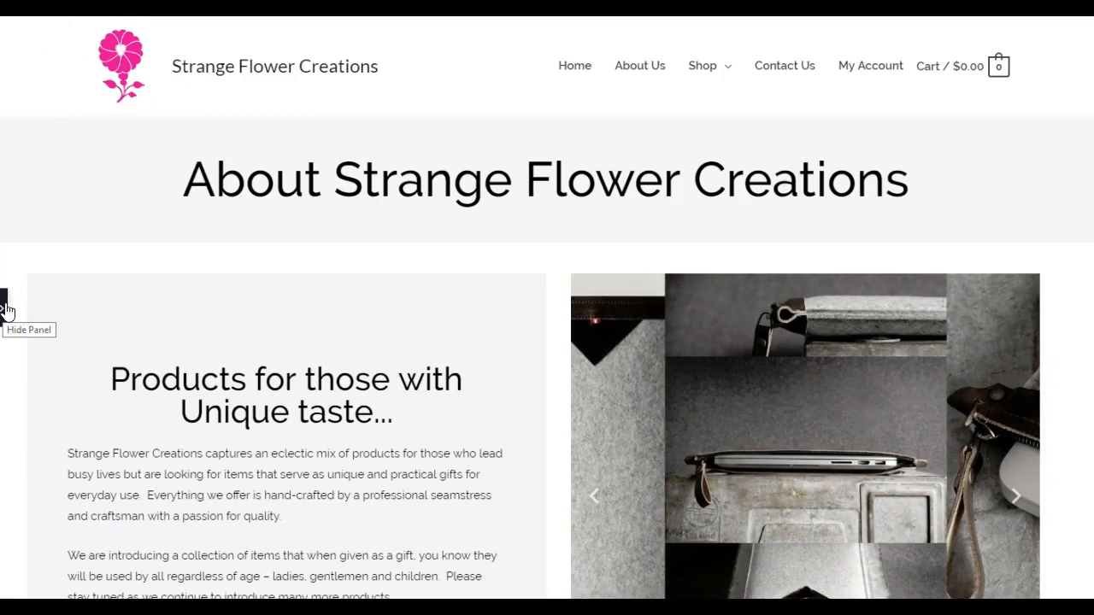
click(4, 305)
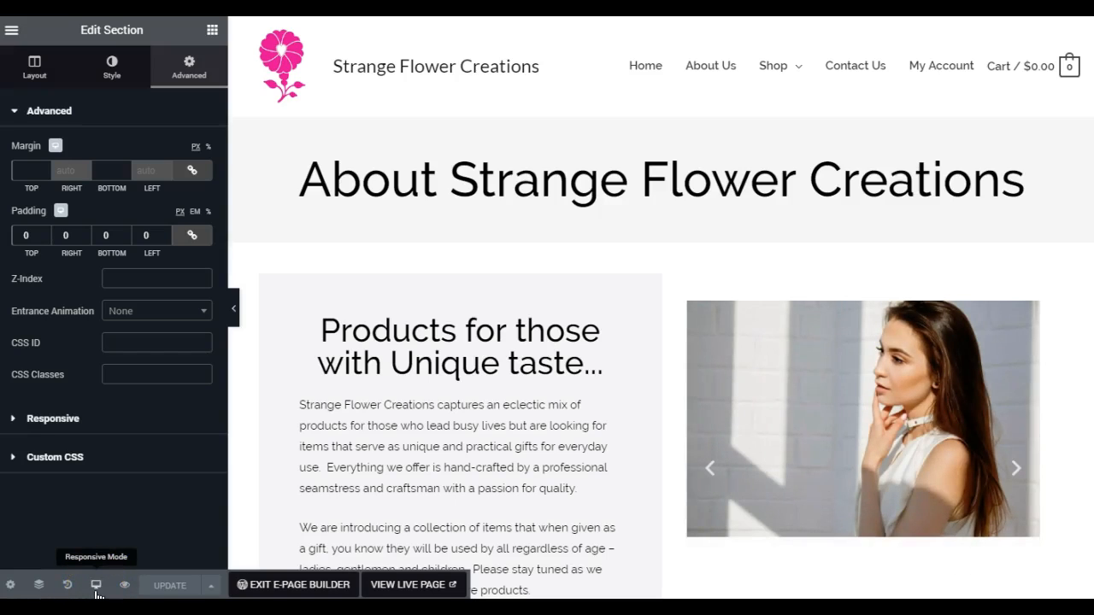
Preview the page in the responsive Tablet (768px) and Mobile (360px) modes, checking the mobile layout up to the page title
click(95, 588)
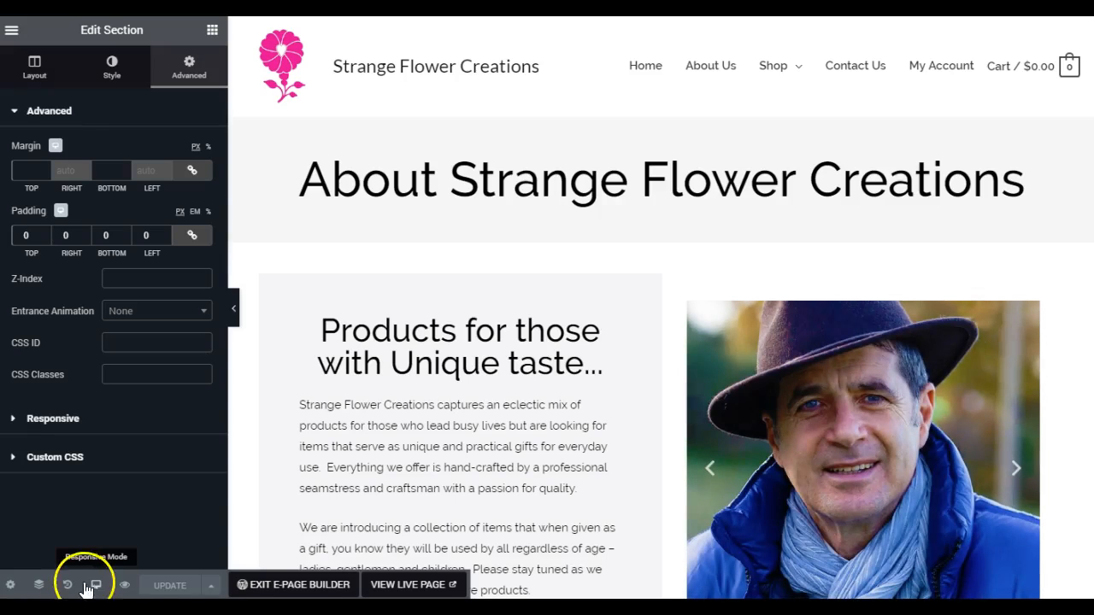
click(96, 588)
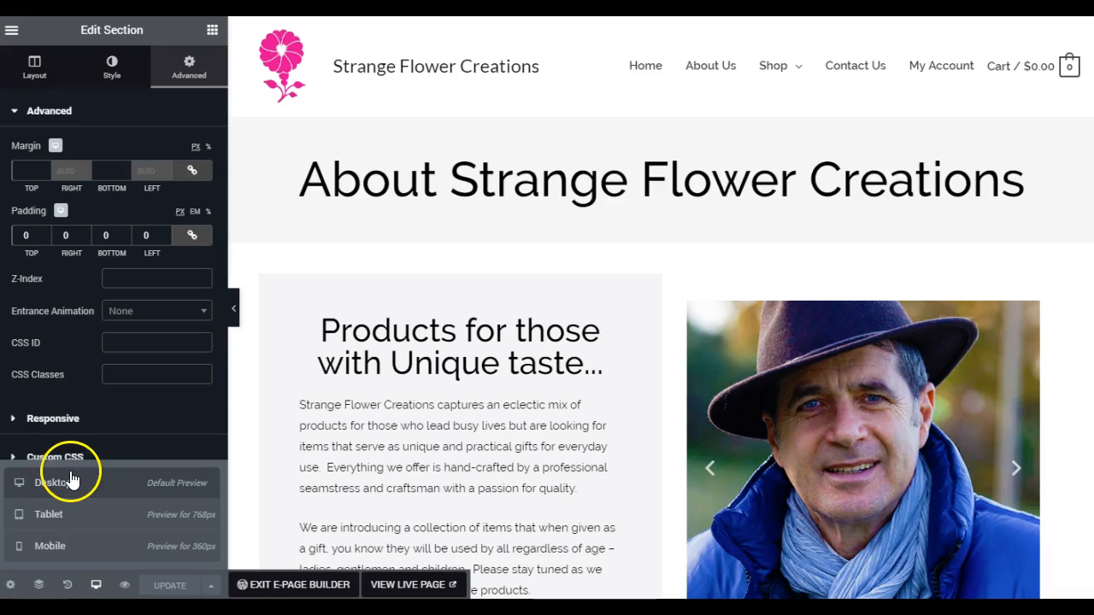
click(50, 515)
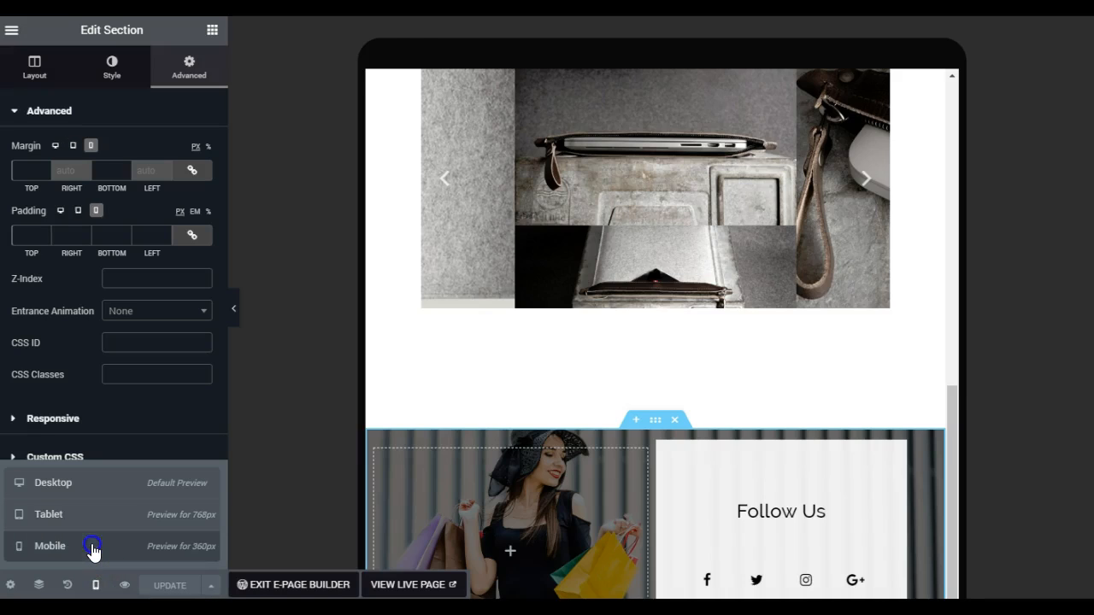
click(92, 547)
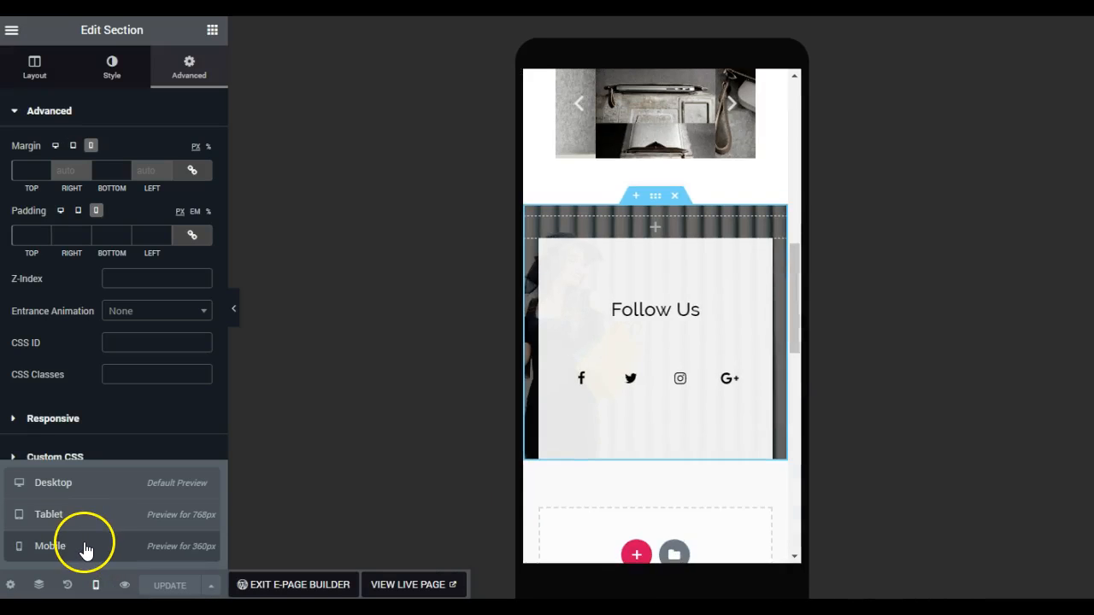
drag(792, 292, 780, 106)
right_click(783, 181)
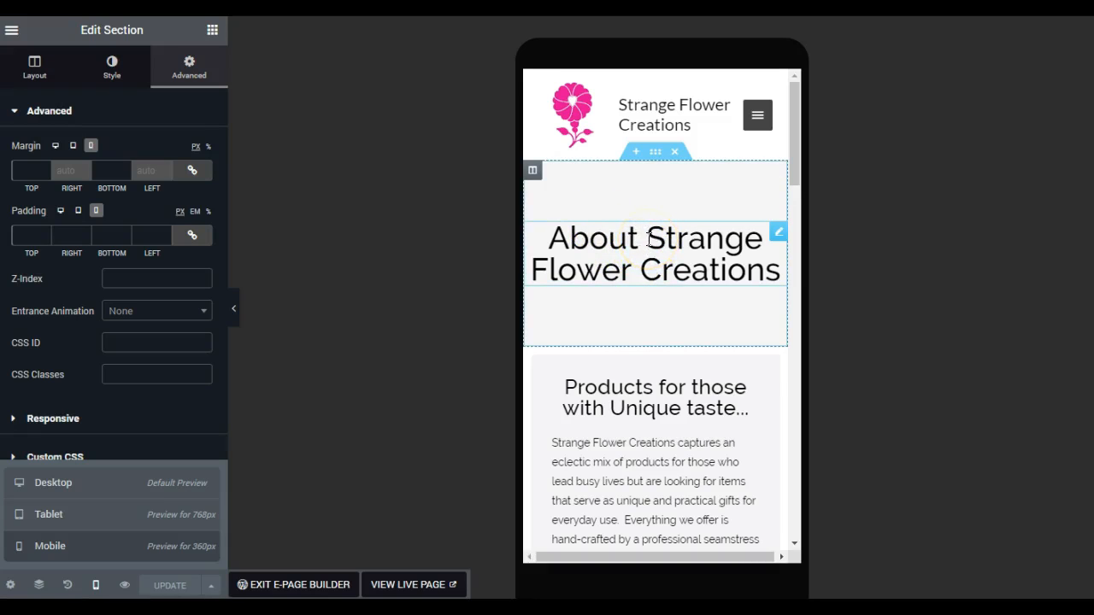
Check the Tablet preview and the layout settings of the image slider's column, and return to the Desktop preview
click(96, 522)
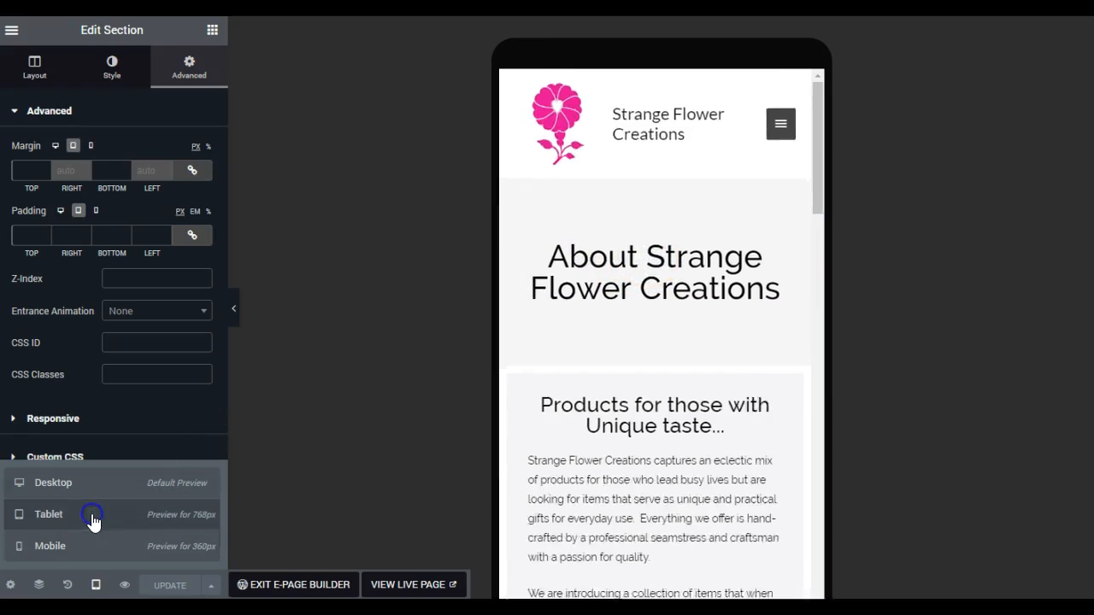
scroll(642, 317, down, 6)
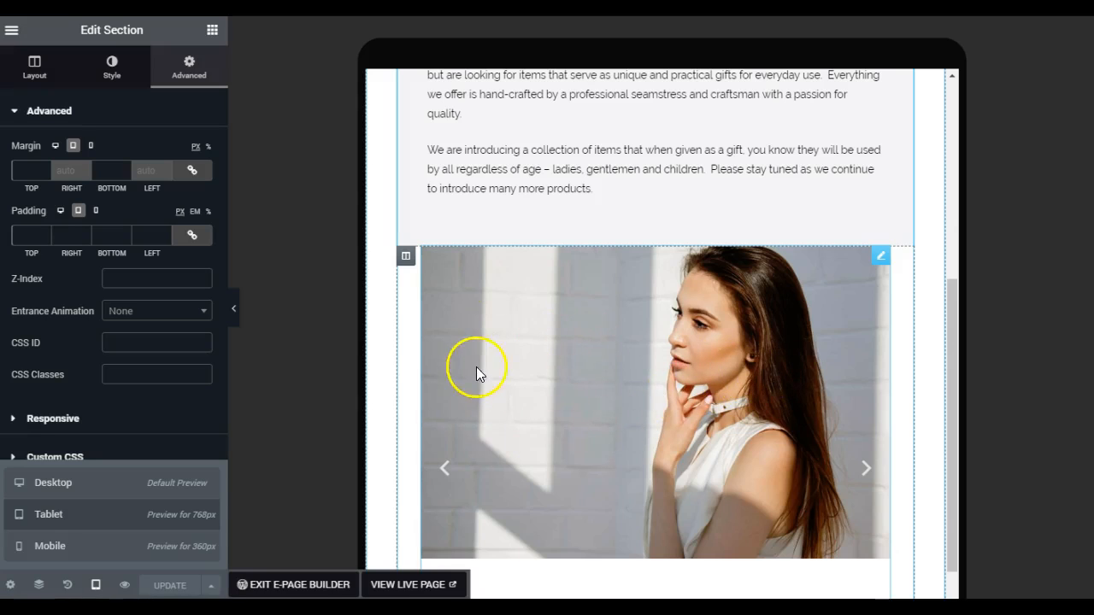
click(406, 257)
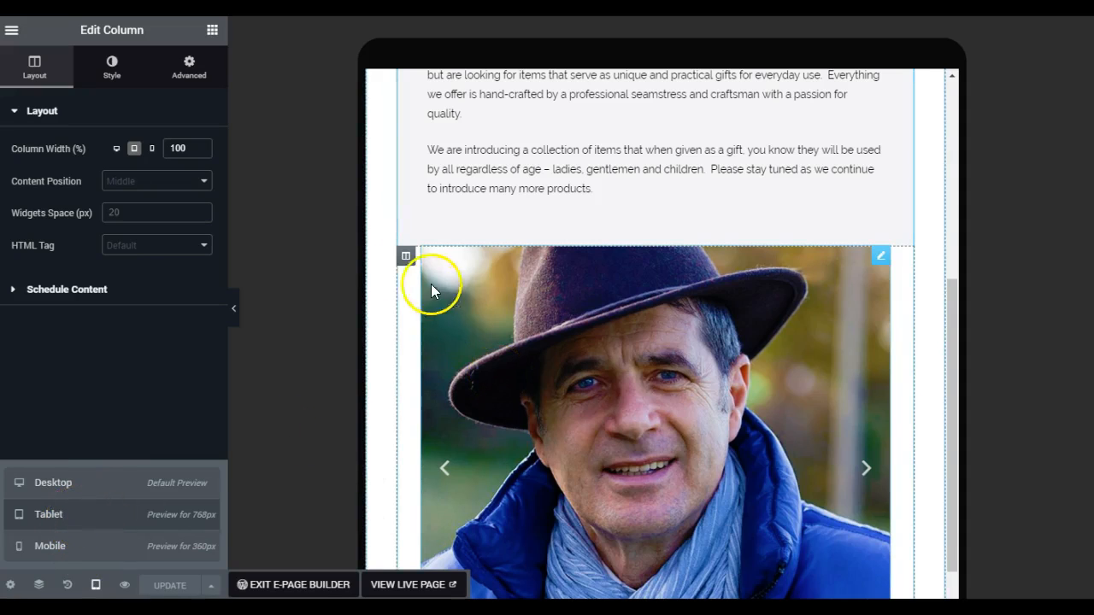
scroll(542, 202, up, 2)
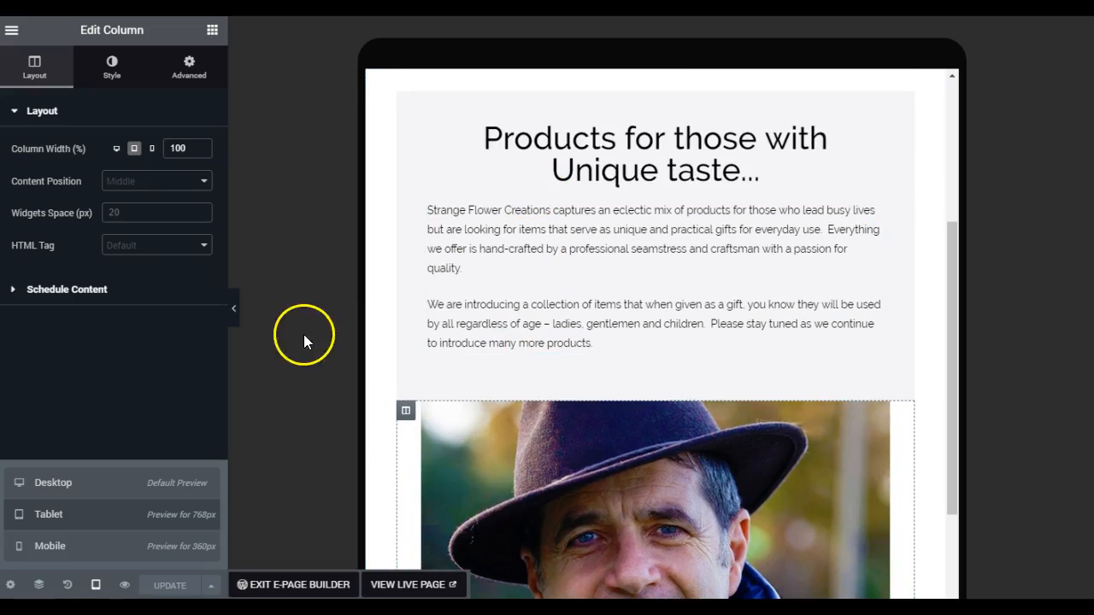
click(91, 487)
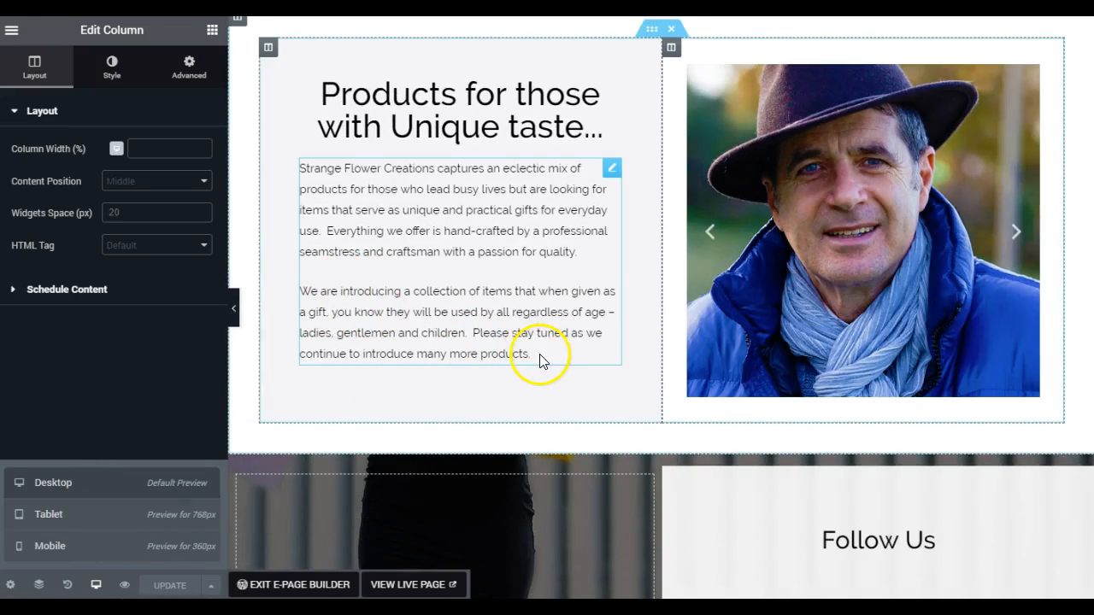
In the Mobile preview, copy and delete the paragraph starting "We are introducing a collection of items" from the product text
click(97, 549)
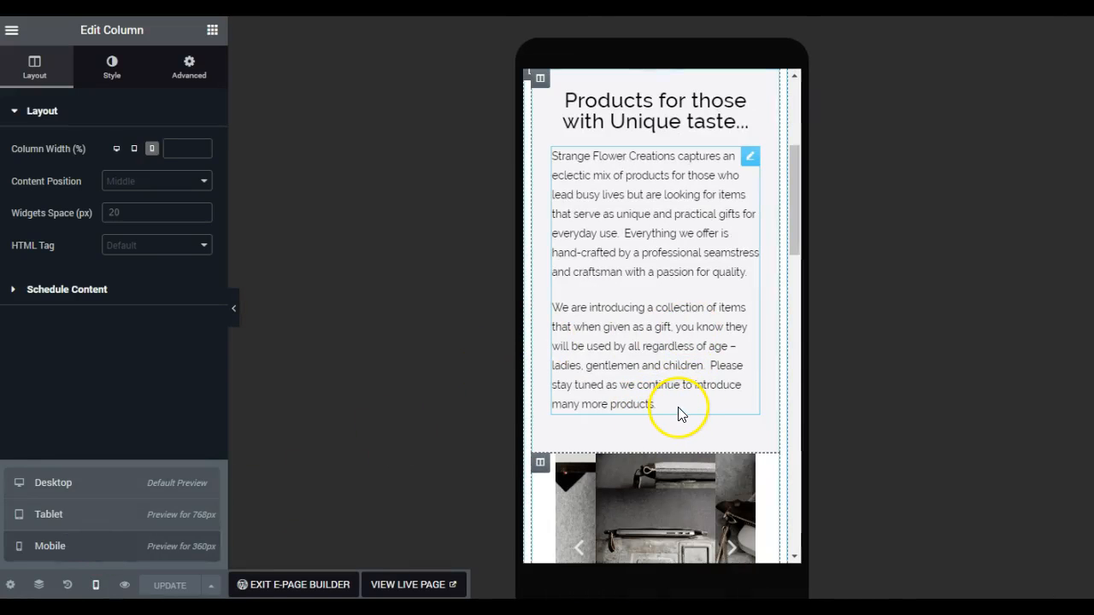
click(660, 409)
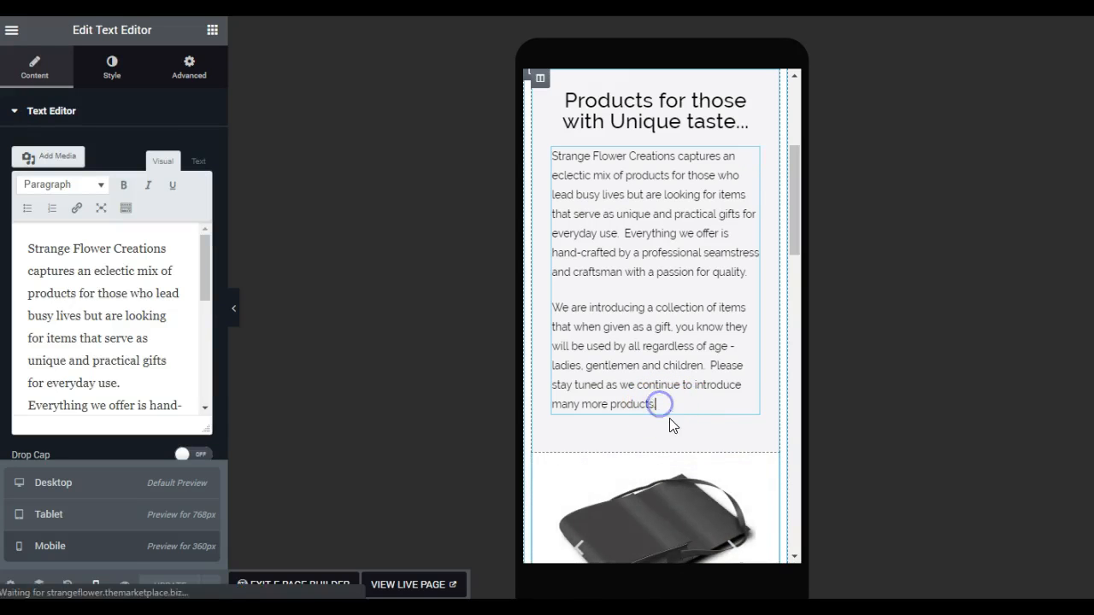
drag(640, 408, 526, 308)
drag(203, 248, 196, 332)
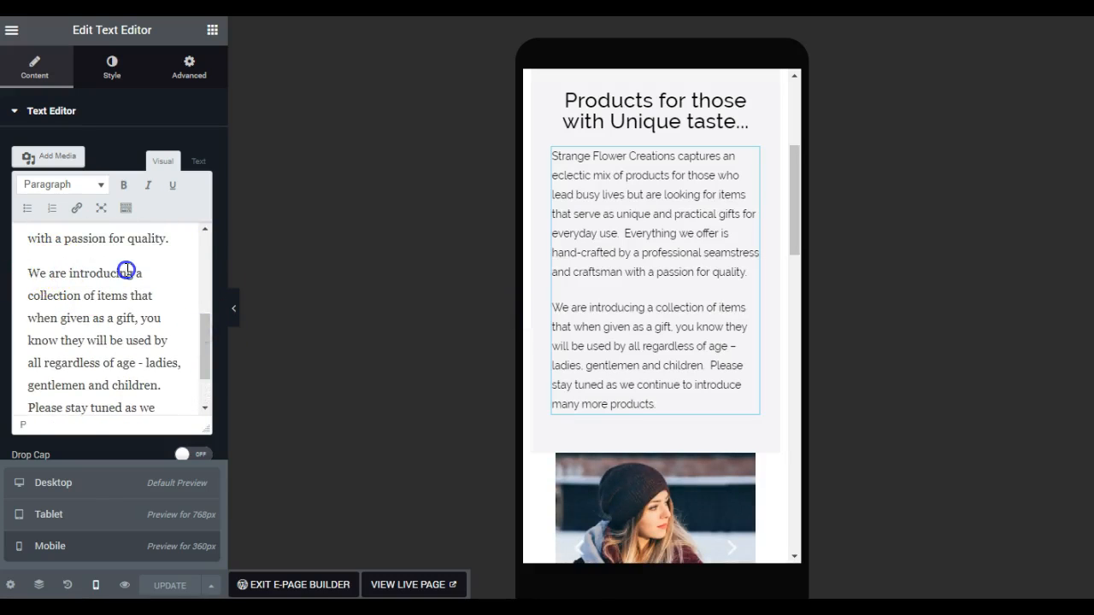
drag(32, 271, 154, 395)
key(ctrl+c)
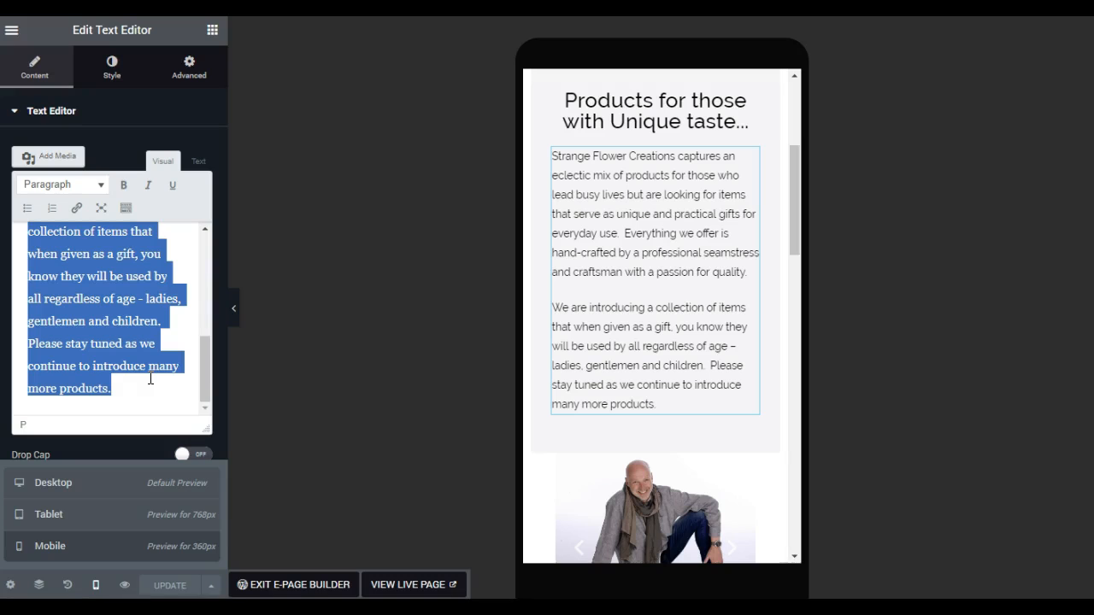
key(BackSpace)
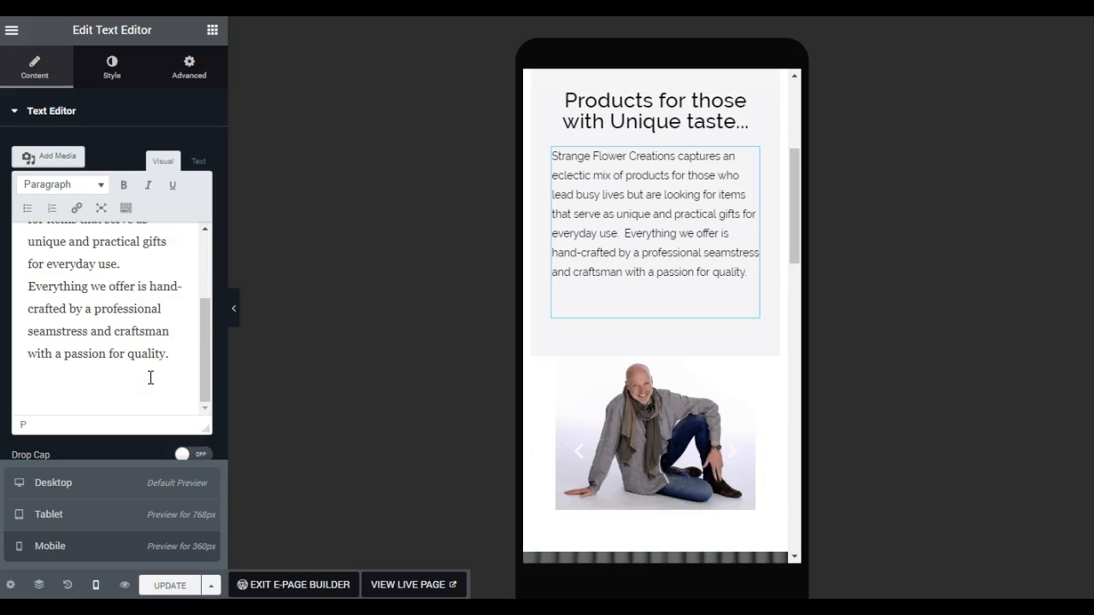
Compare the product text block in the Tablet, Desktop and Mobile previews
click(86, 511)
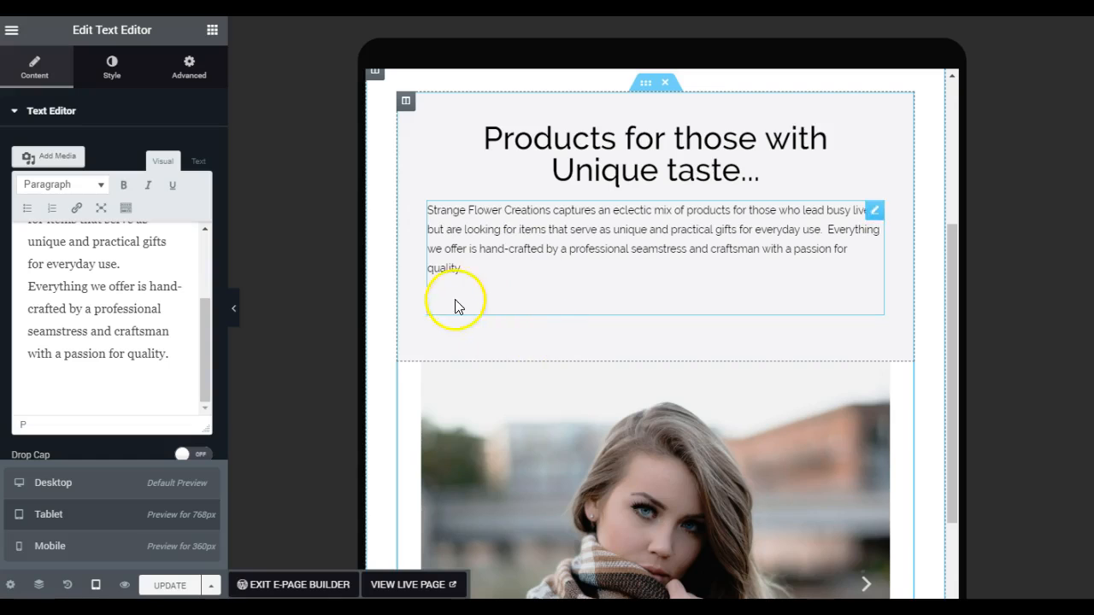
click(91, 483)
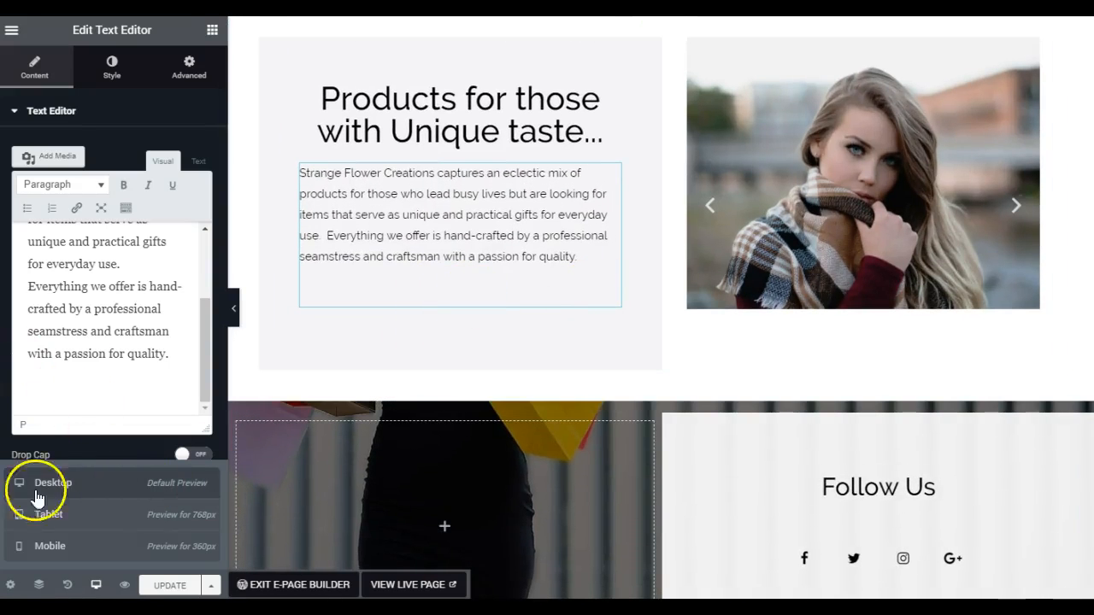
click(65, 545)
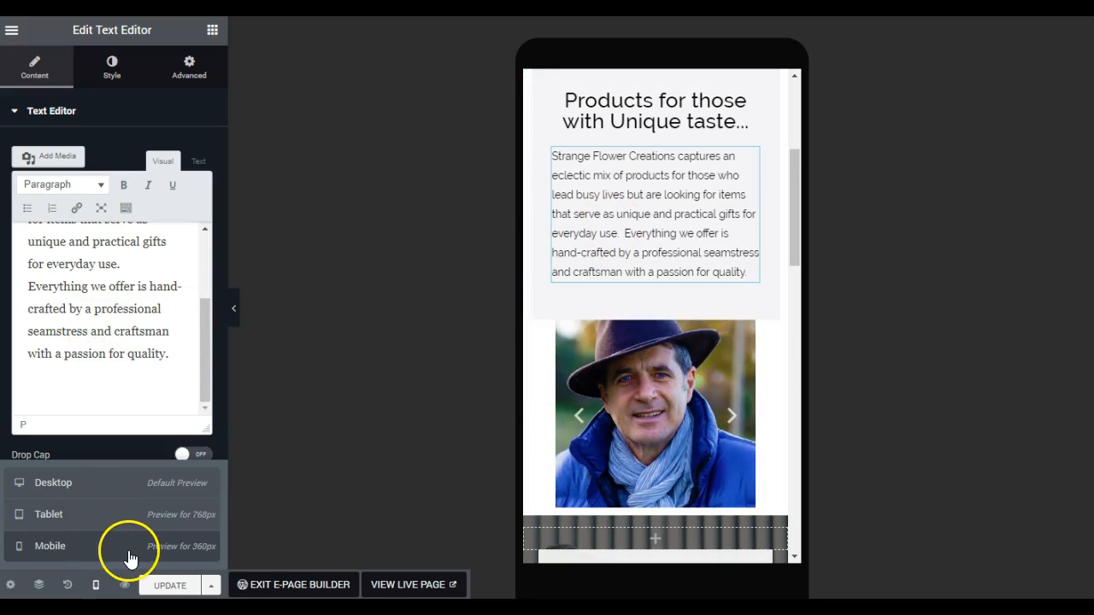
Paste the copied "We are introducing a collection of items" paragraph back below the first paragraph and update the page
click(68, 389)
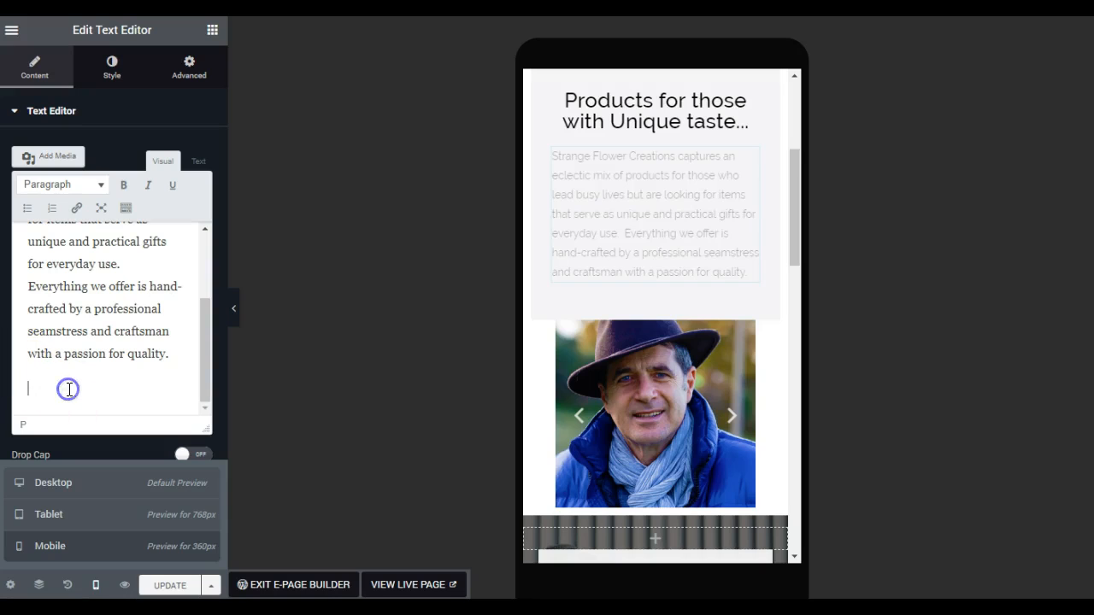
key(ctrl+v)
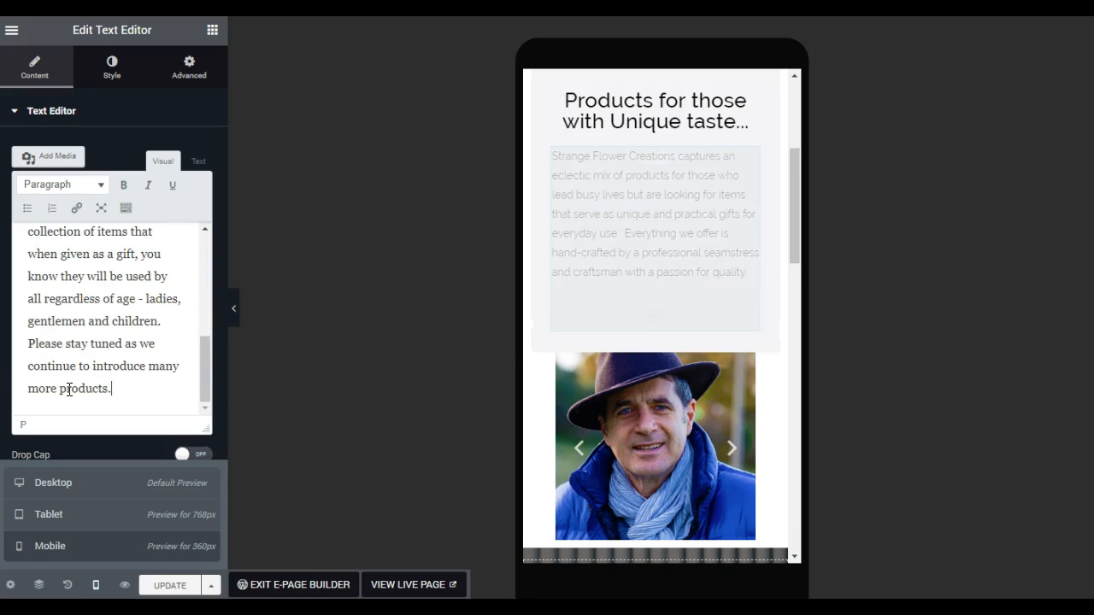
drag(205, 382, 208, 348)
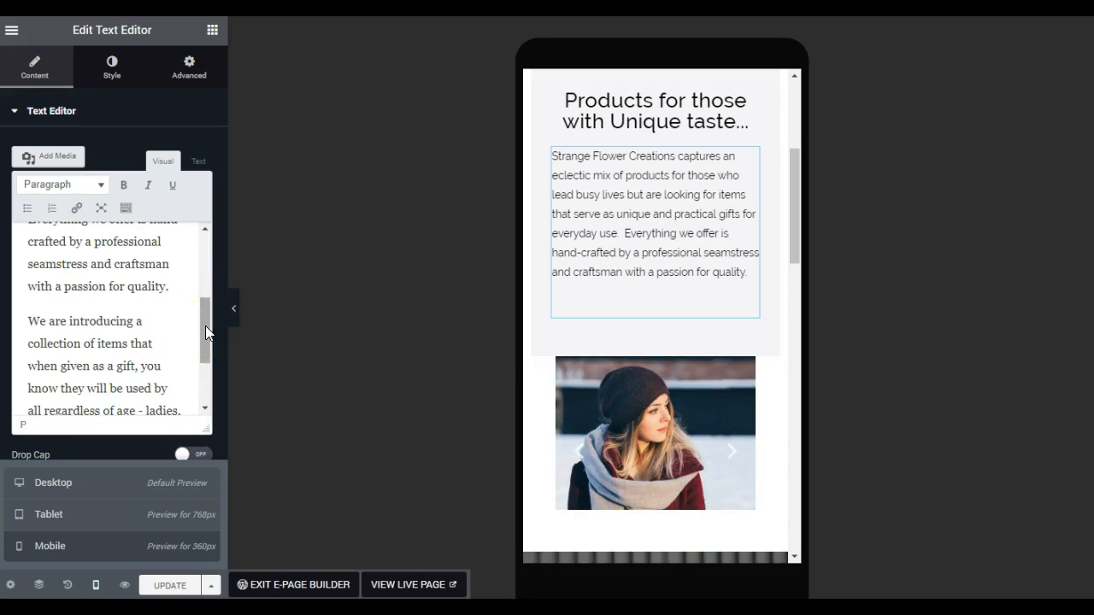
drag(205, 325, 206, 357)
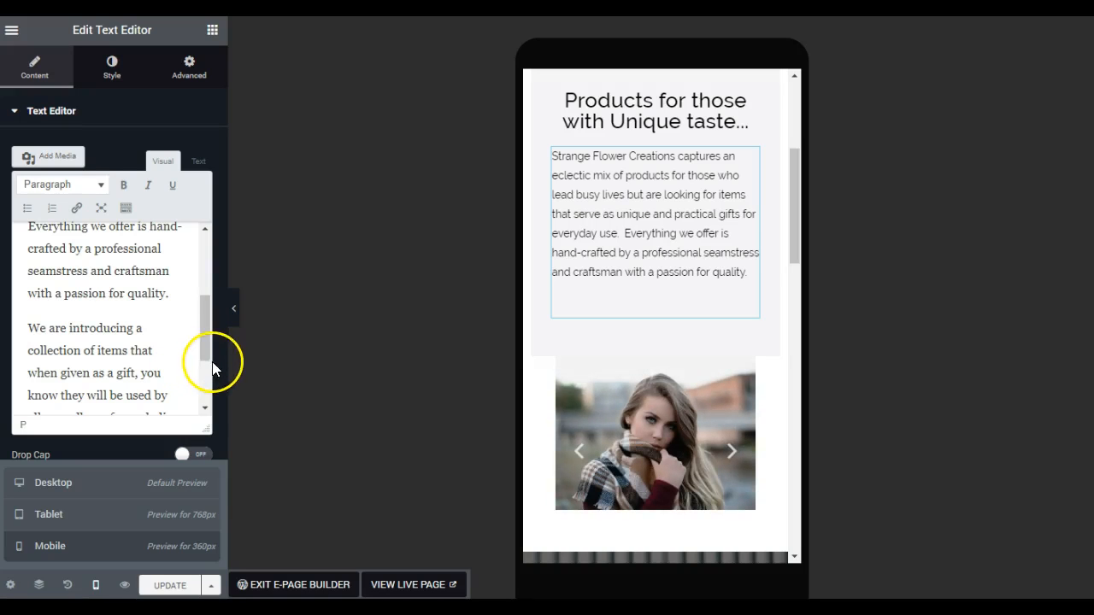
drag(203, 335, 203, 366)
mouse_move(224, 592)
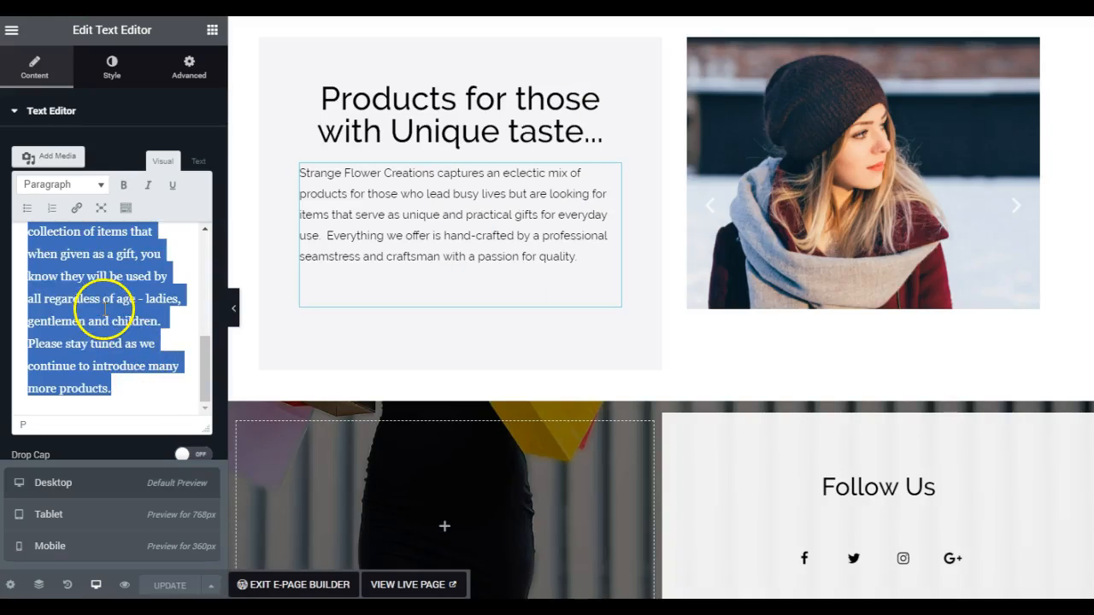
text(Strange Flower Creations captures an eclectic mix of products for those who lead busy lives but are looking for items that serve as unique and practical gifts for everyday use. Everything we offer is hand-crafted by a professional seamstress and craftsman with a passion for quality.)
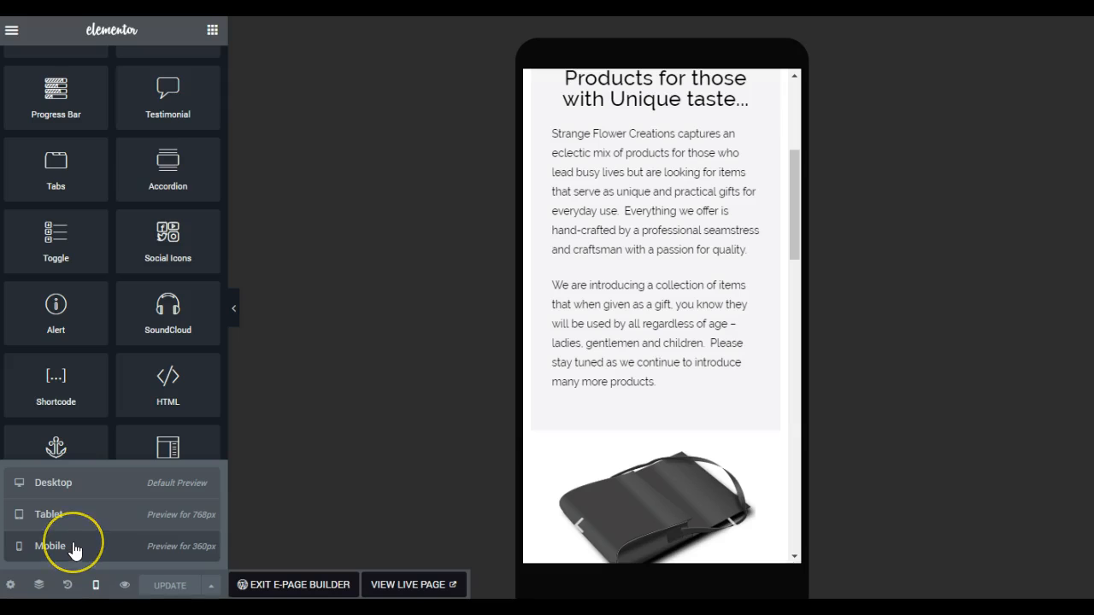
Try center alignment on the product paragraph text for the mobile view and set the alignment back to left
click(640, 286)
scroll(103, 253, down, 3)
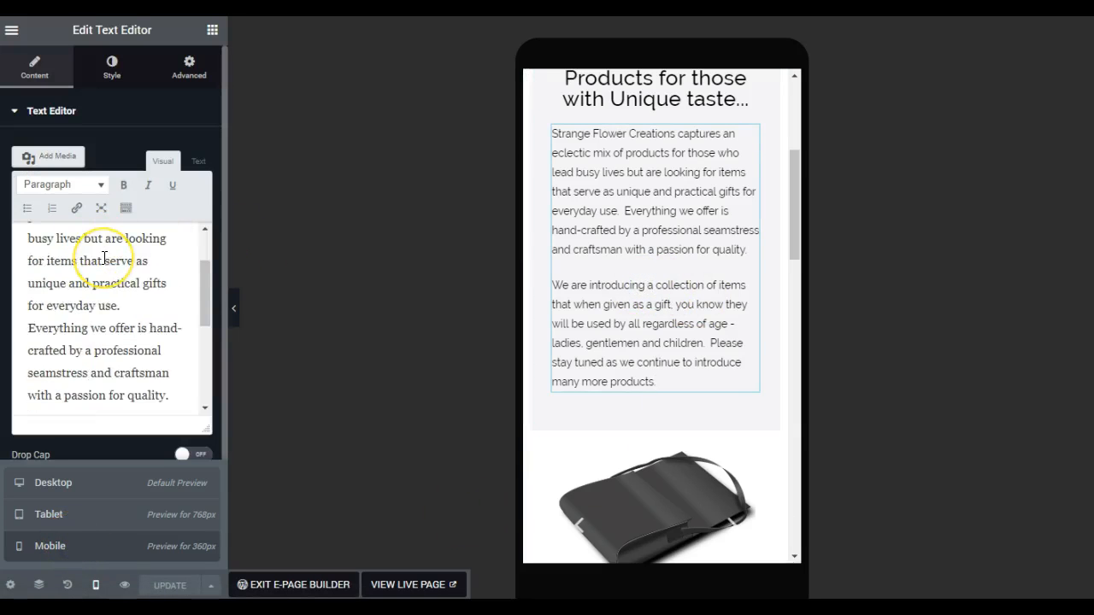
click(106, 66)
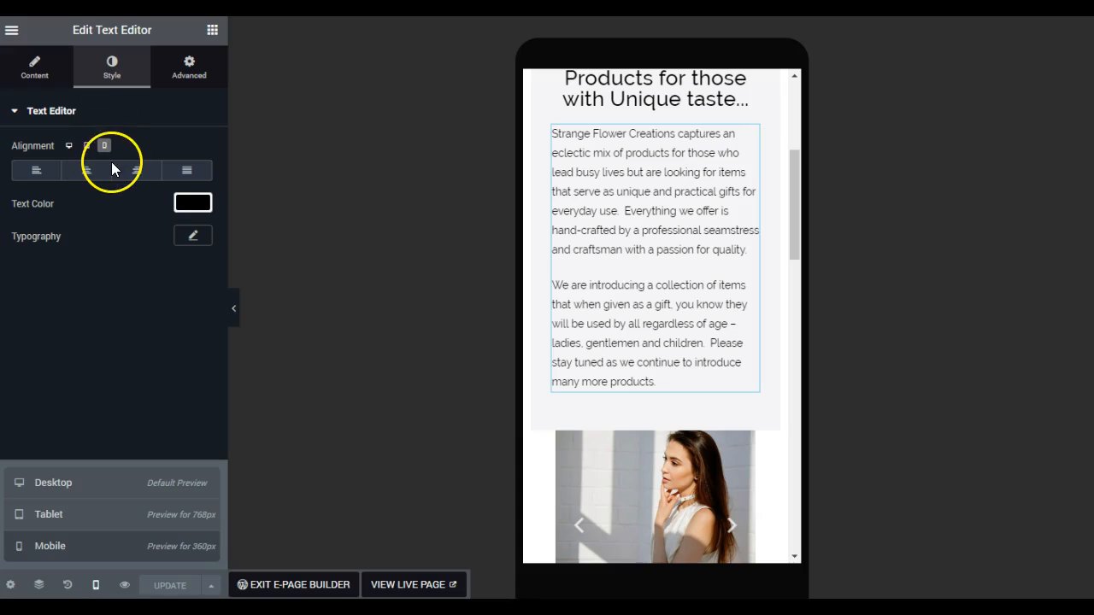
click(36, 174)
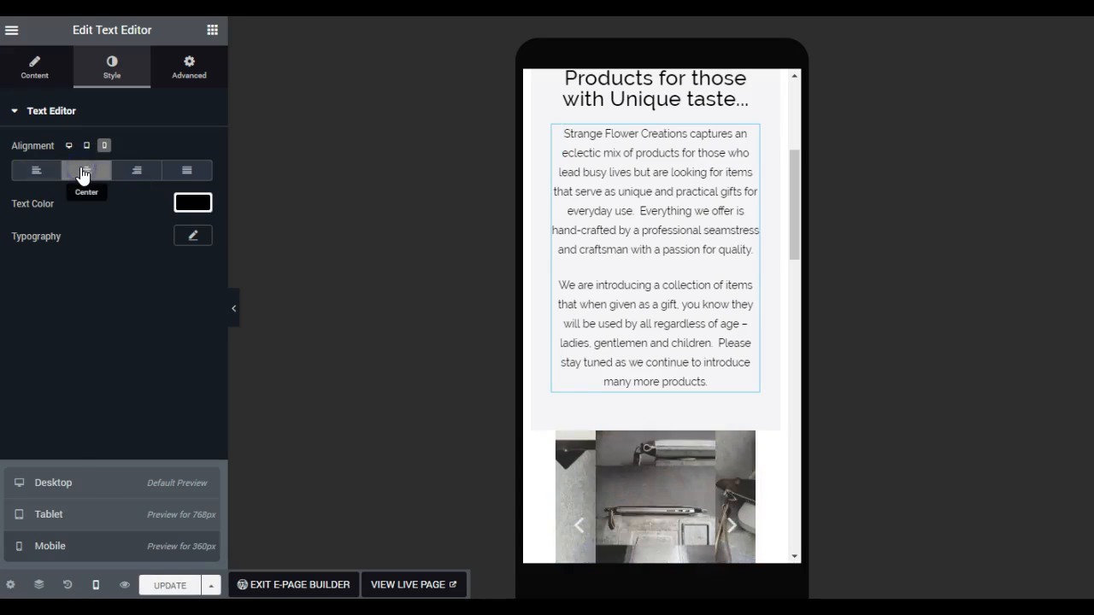
click(83, 174)
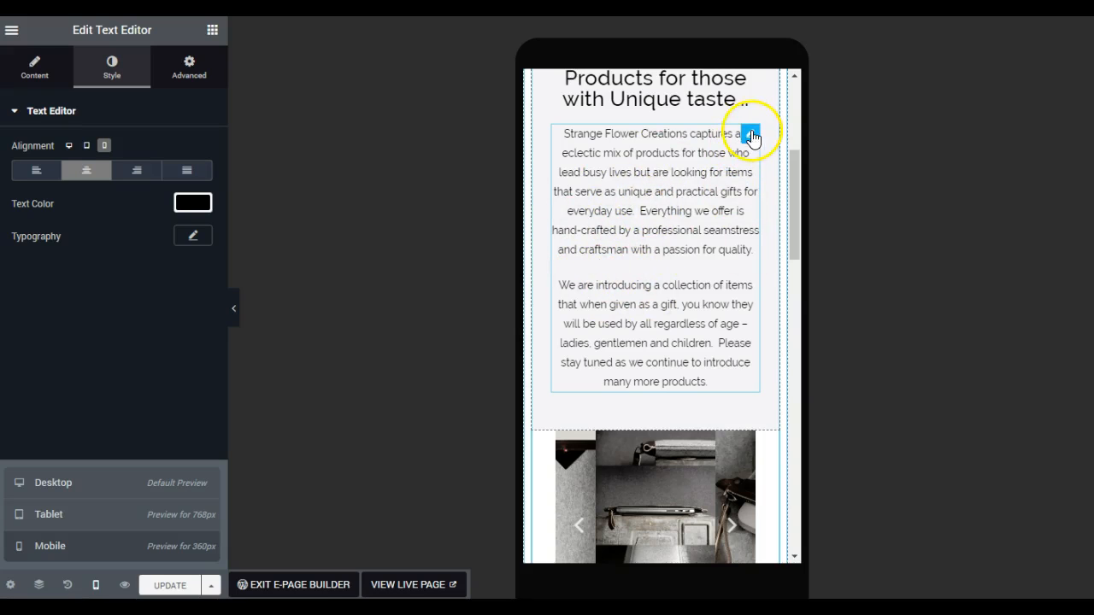
click(37, 174)
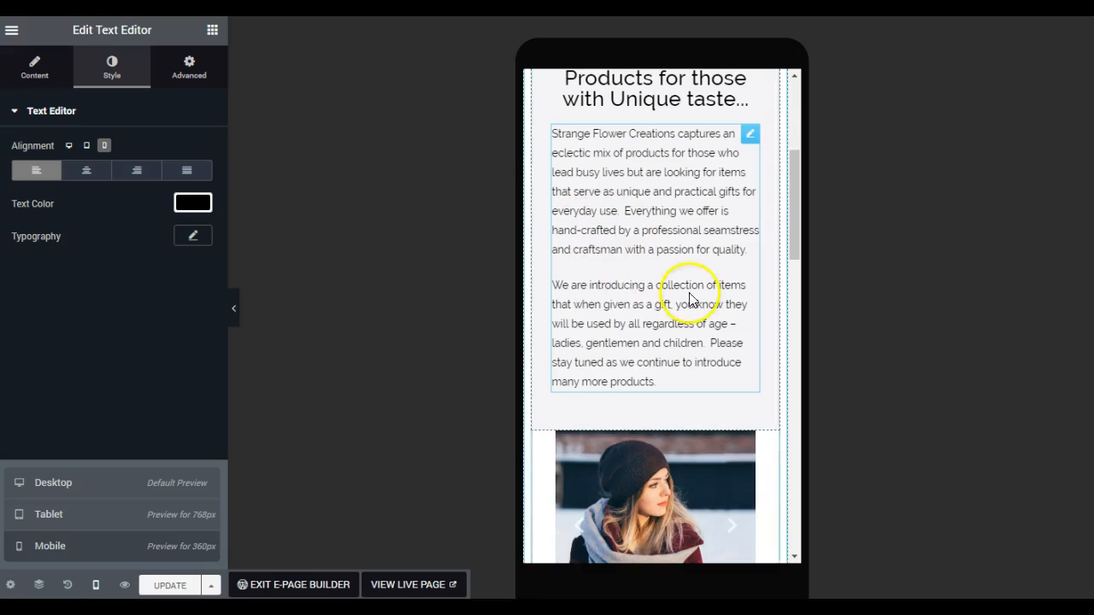
Center-align the product paragraph text for the mobile view and check the same text's alignment in the Tablet preview
click(87, 173)
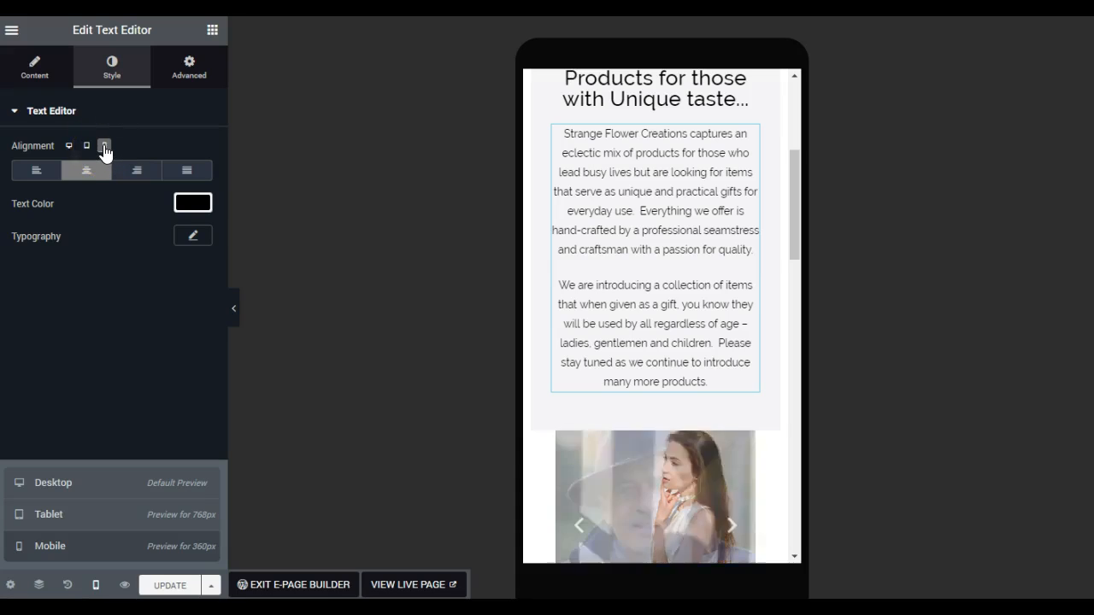
click(94, 174)
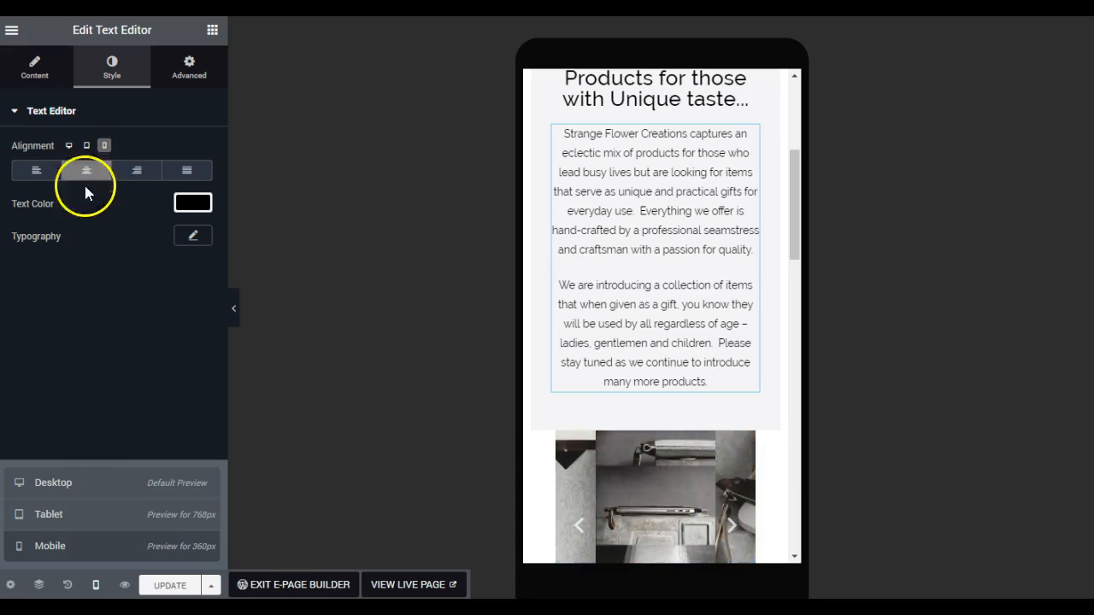
click(74, 521)
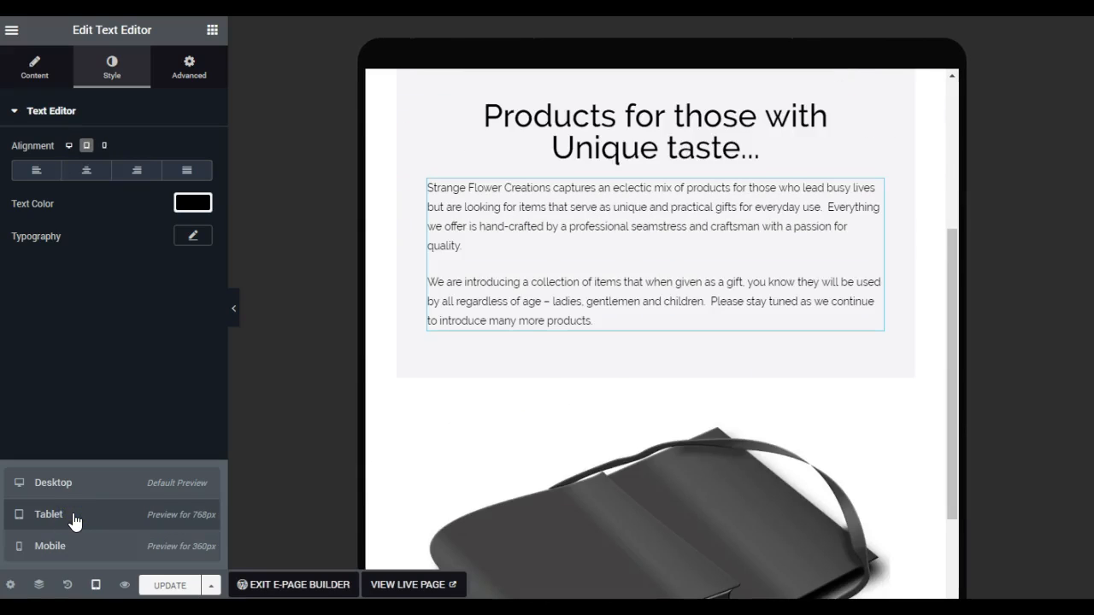
drag(429, 185, 464, 244)
click(464, 244)
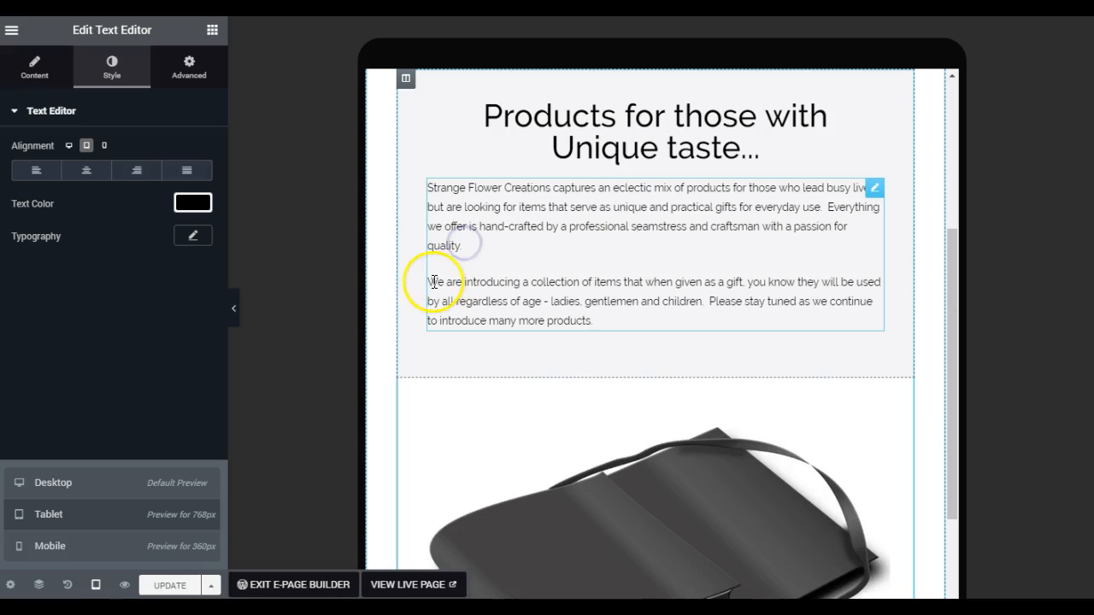
drag(432, 281, 623, 317)
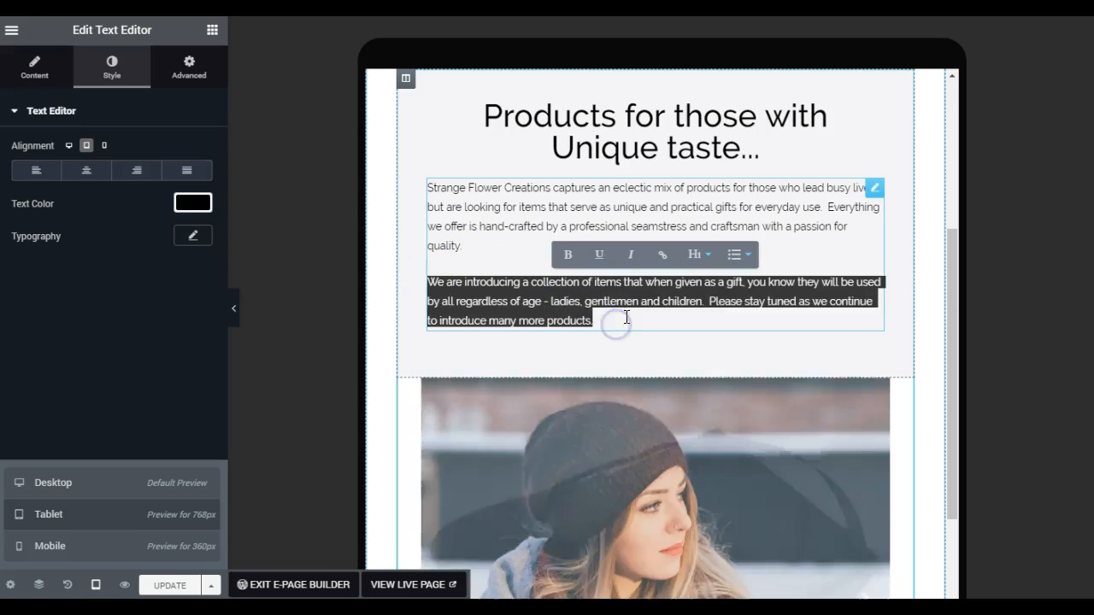
click(87, 147)
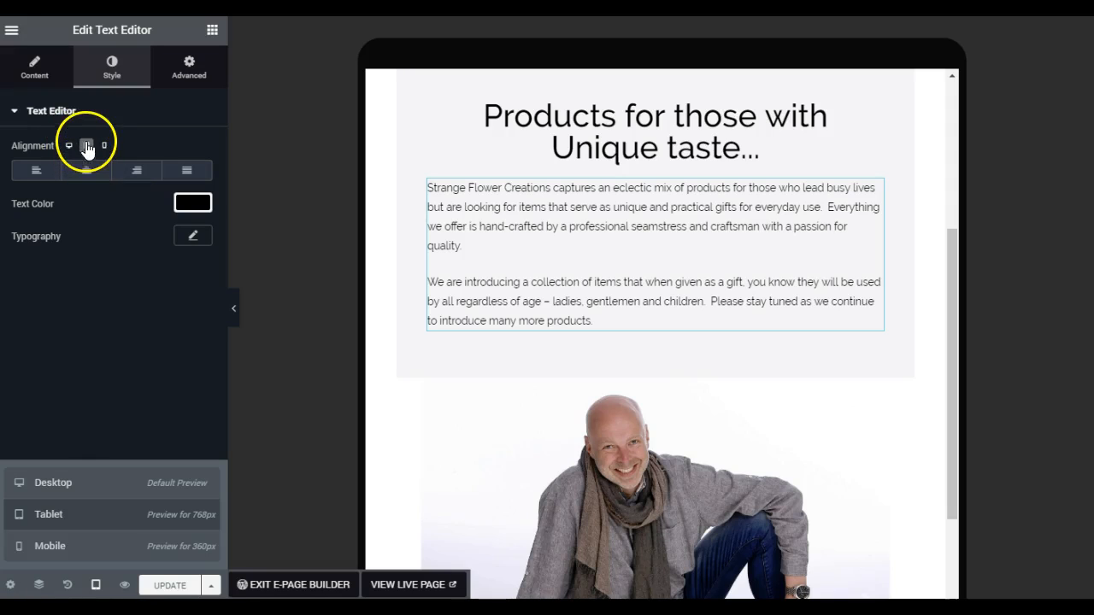
Examine the product text block and the rest of the page down to the footer in the Desktop preview
click(96, 485)
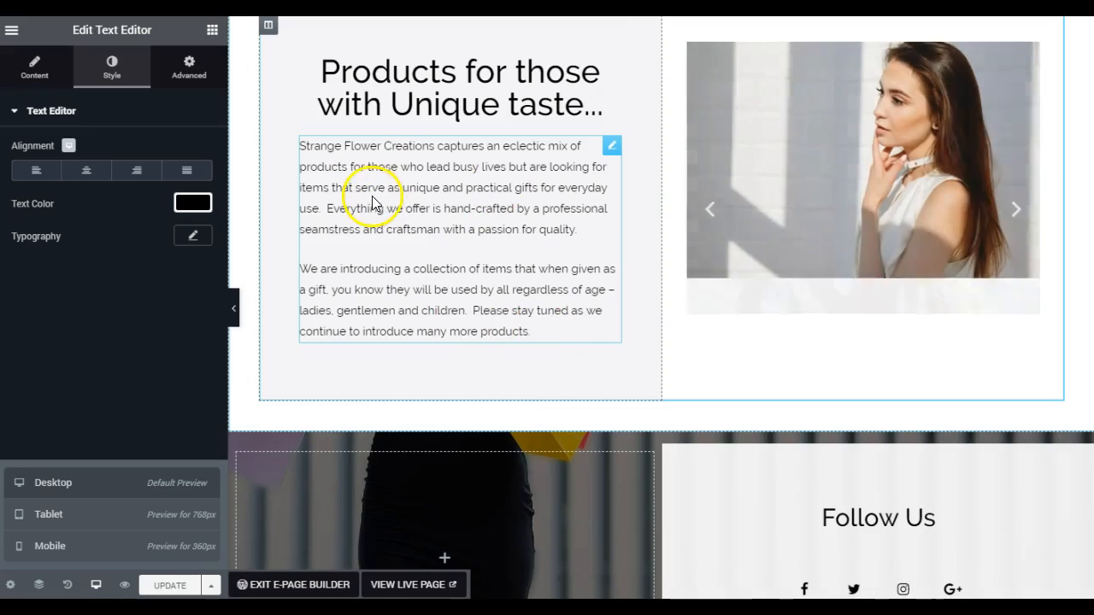
scroll(490, 258, up, 1)
scroll(488, 263, up, 2)
scroll(481, 253, down, 2)
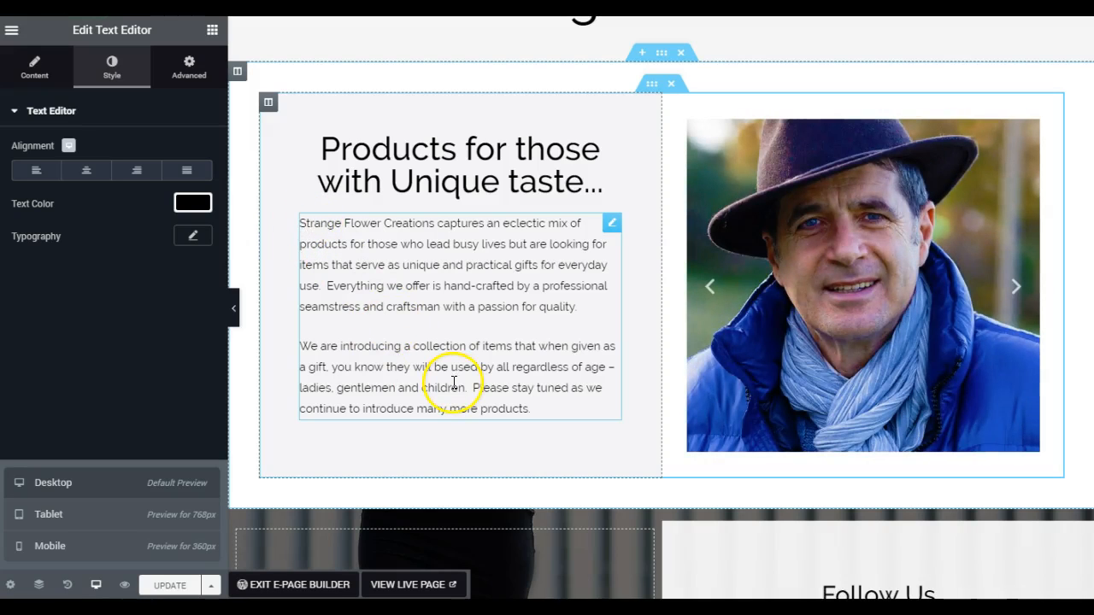
scroll(342, 232, down, 1)
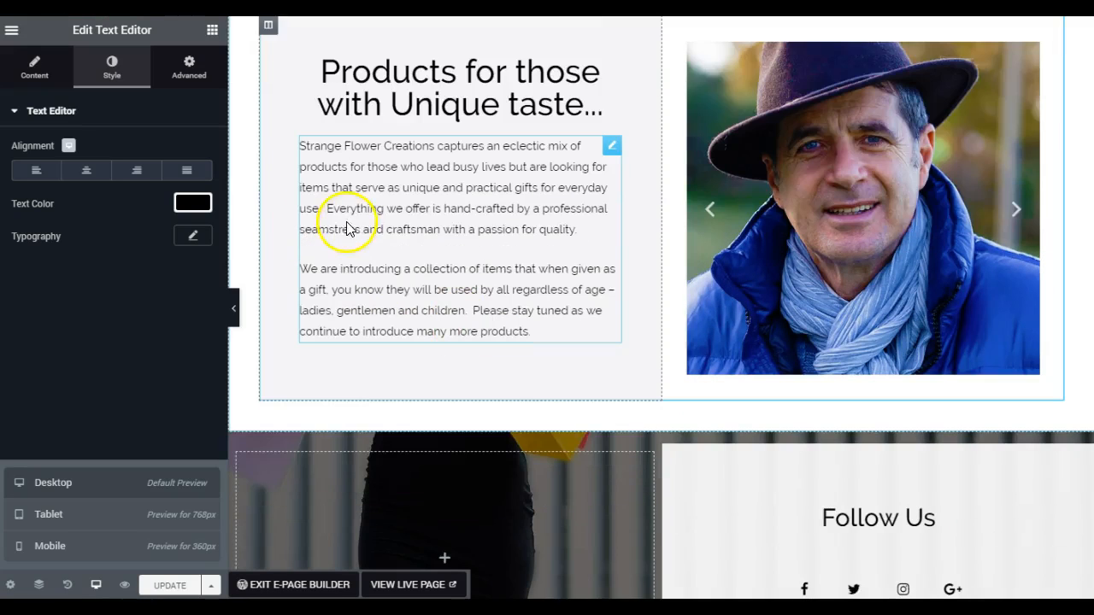
scroll(520, 228, down, 5)
scroll(488, 333, down, 3)
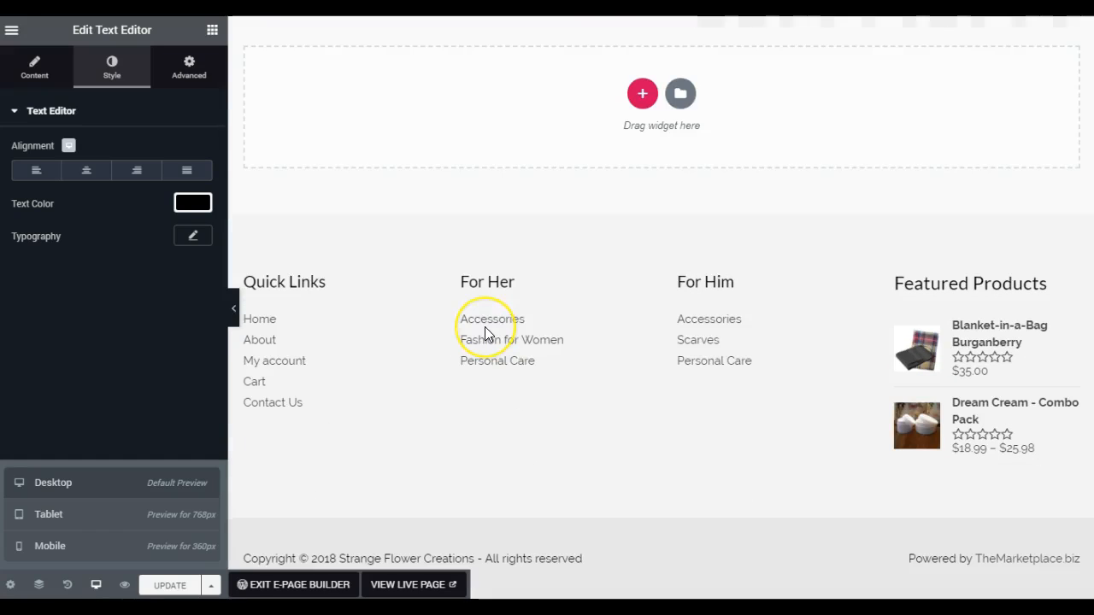
scroll(484, 333, up, 5)
scroll(462, 325, up, 6)
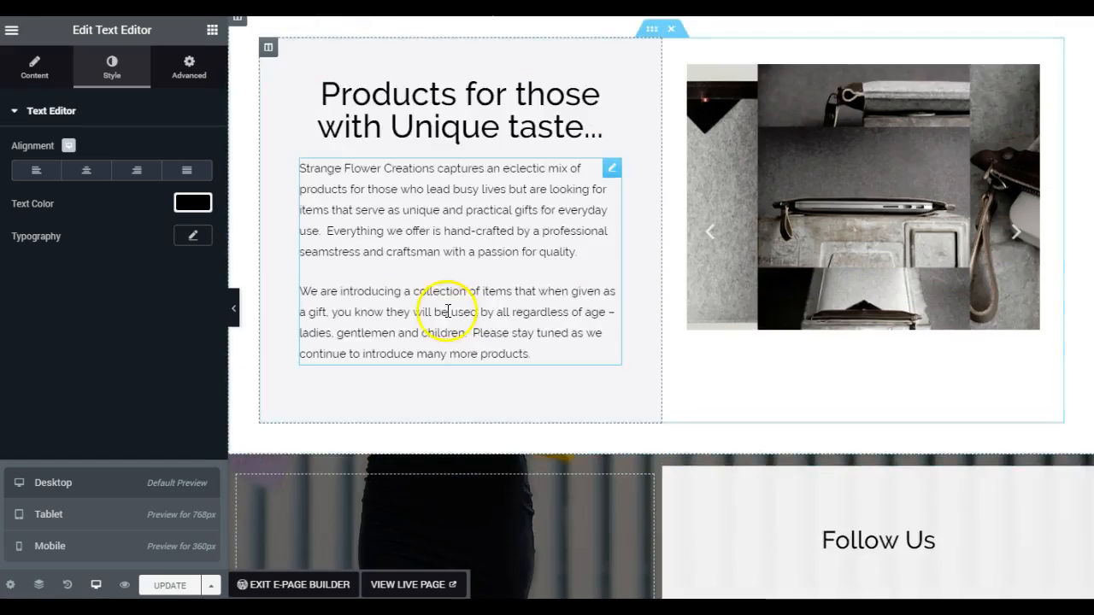
scroll(372, 418, down, 2)
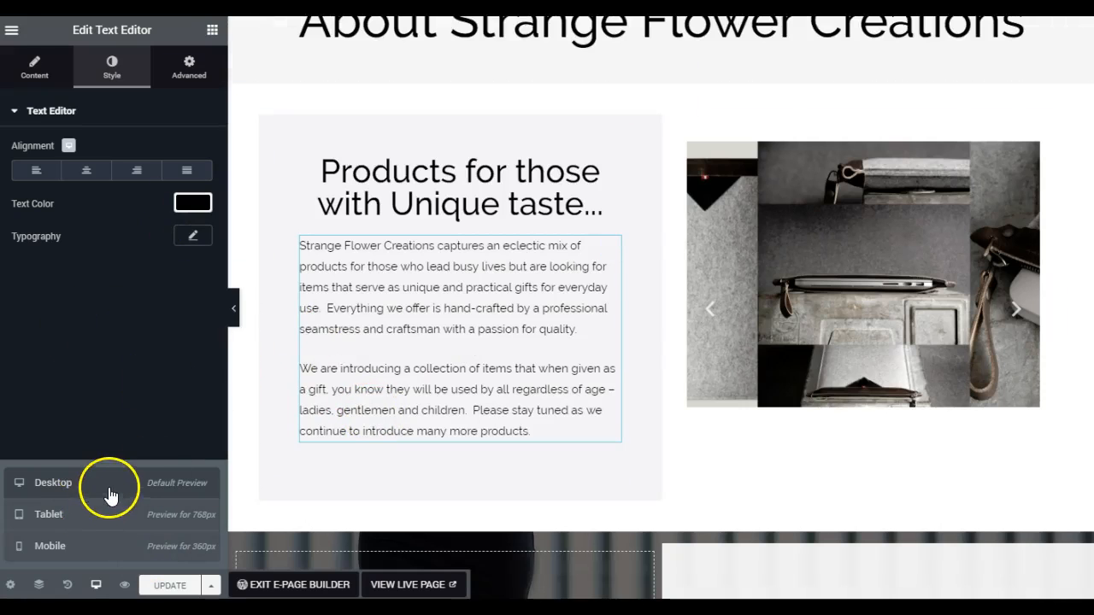
Compare the product text block and its surrounding sections in the Tablet and Mobile previews
click(87, 516)
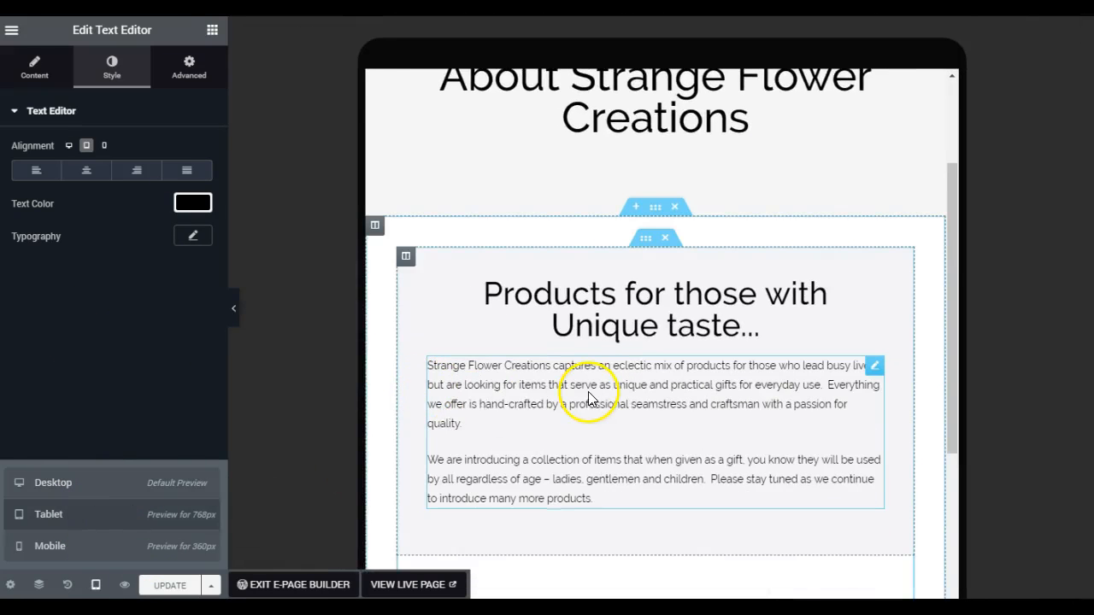
scroll(705, 385, down, 3)
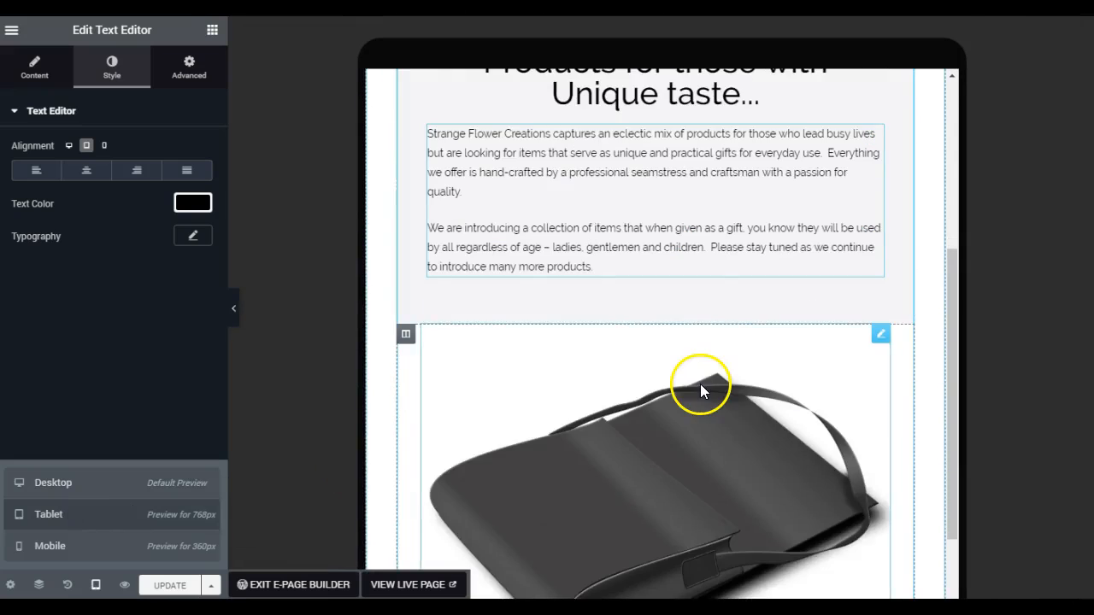
scroll(701, 391, up, 1)
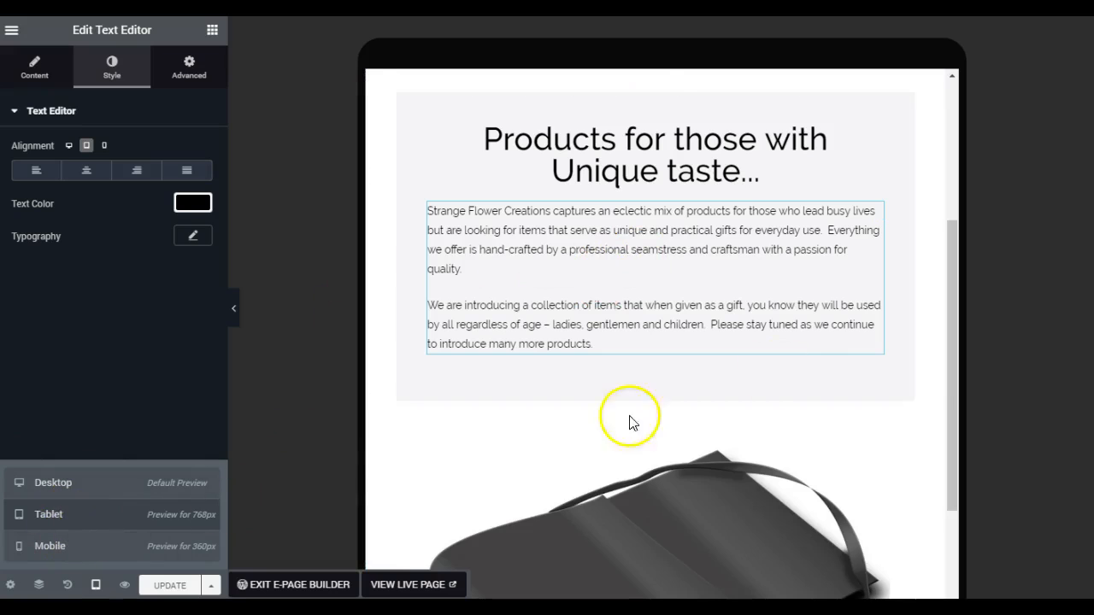
click(88, 551)
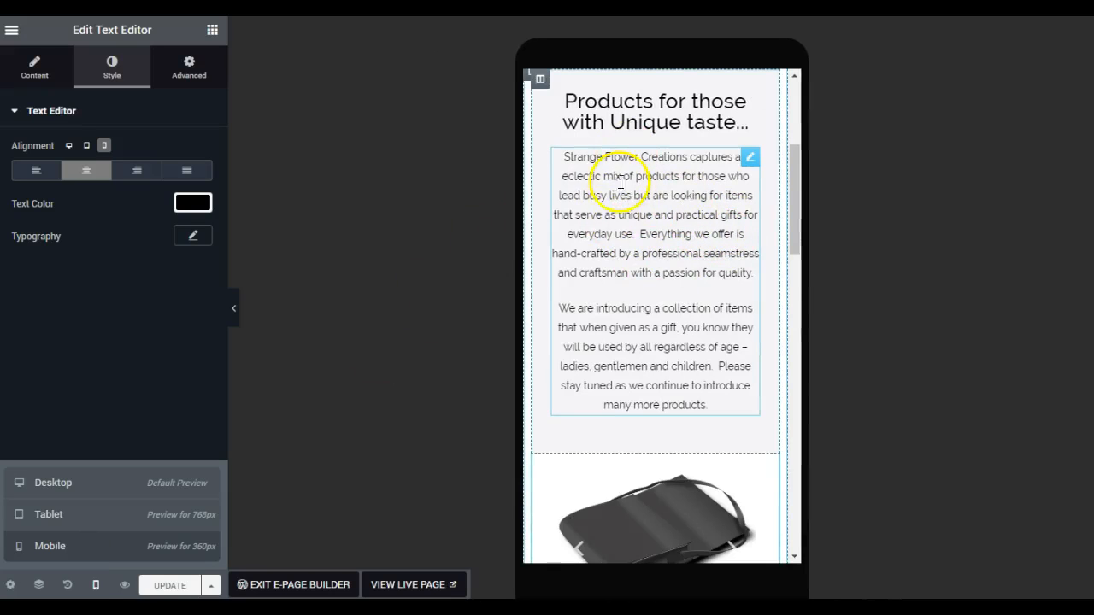
scroll(630, 337, down, 10)
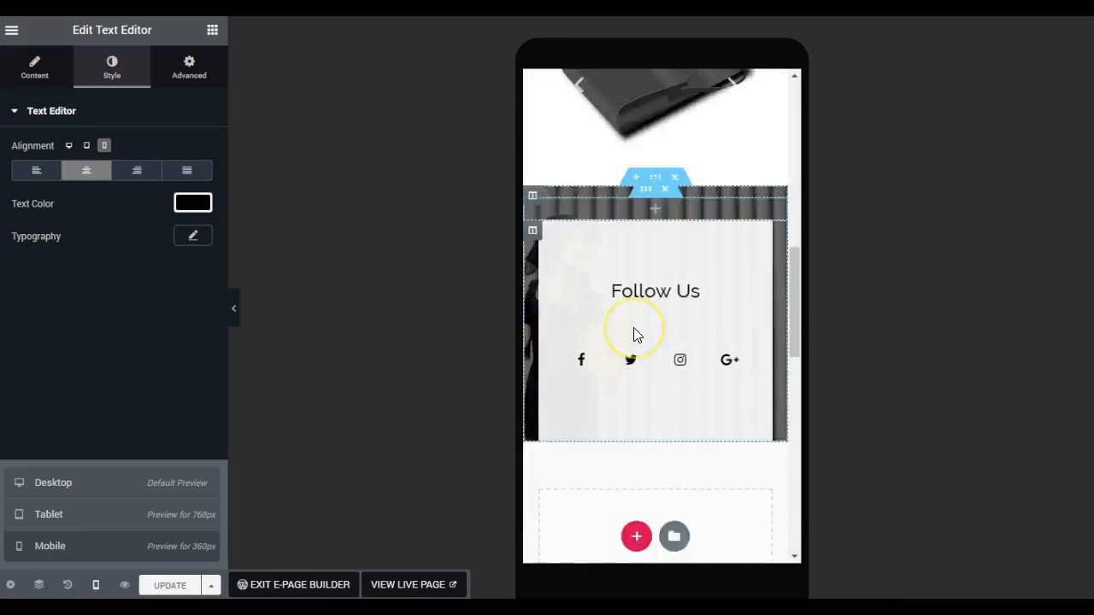
scroll(637, 334, up, 10)
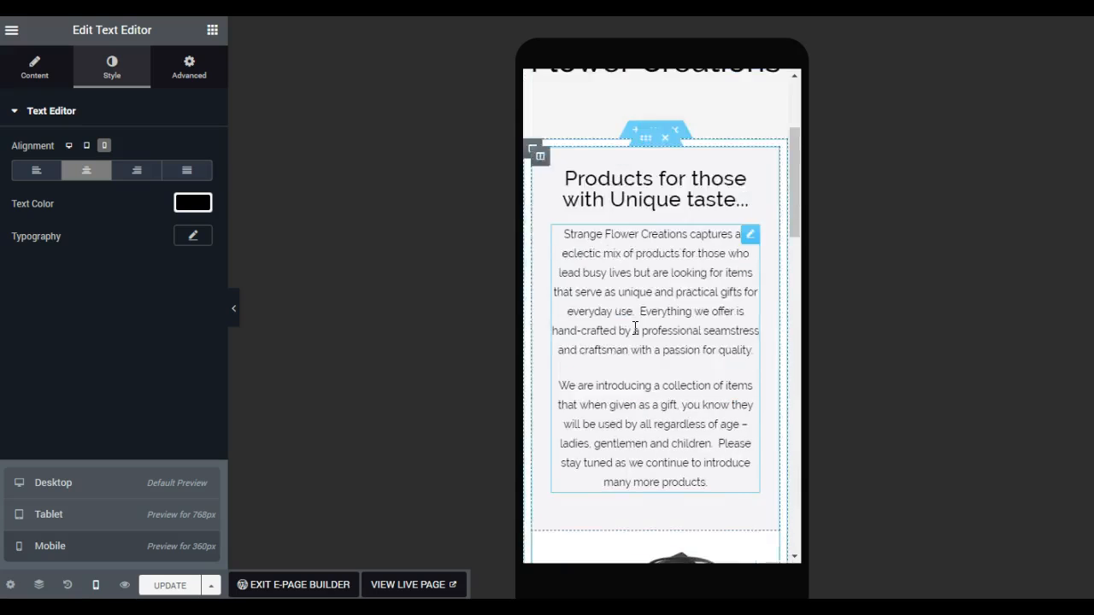
Center-align the "About Strange Flower Creations" heading for the mobile view and update the page
click(632, 262)
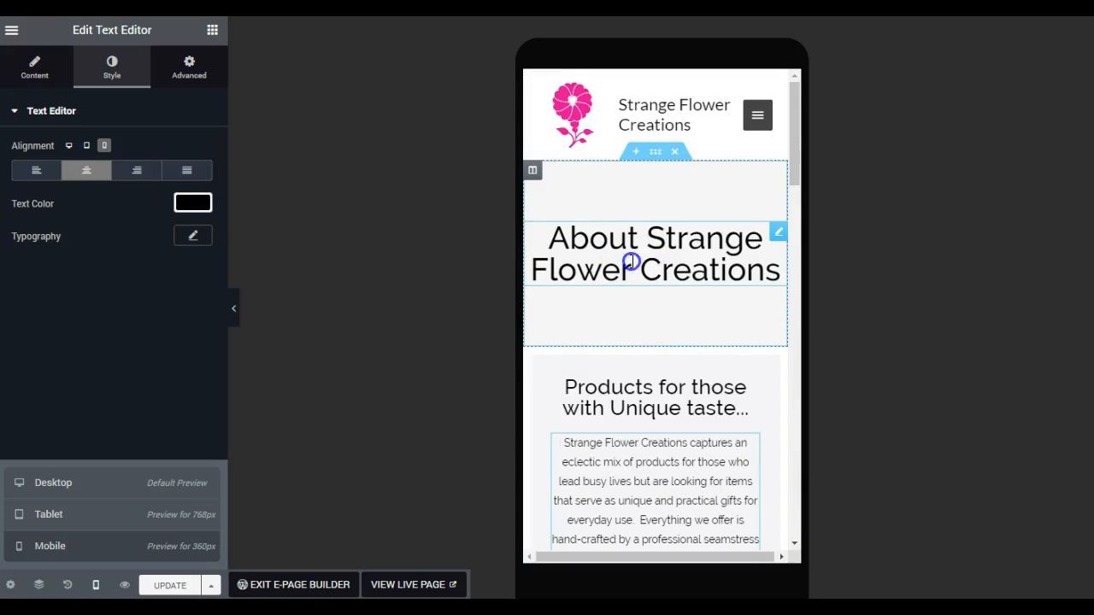
click(631, 262)
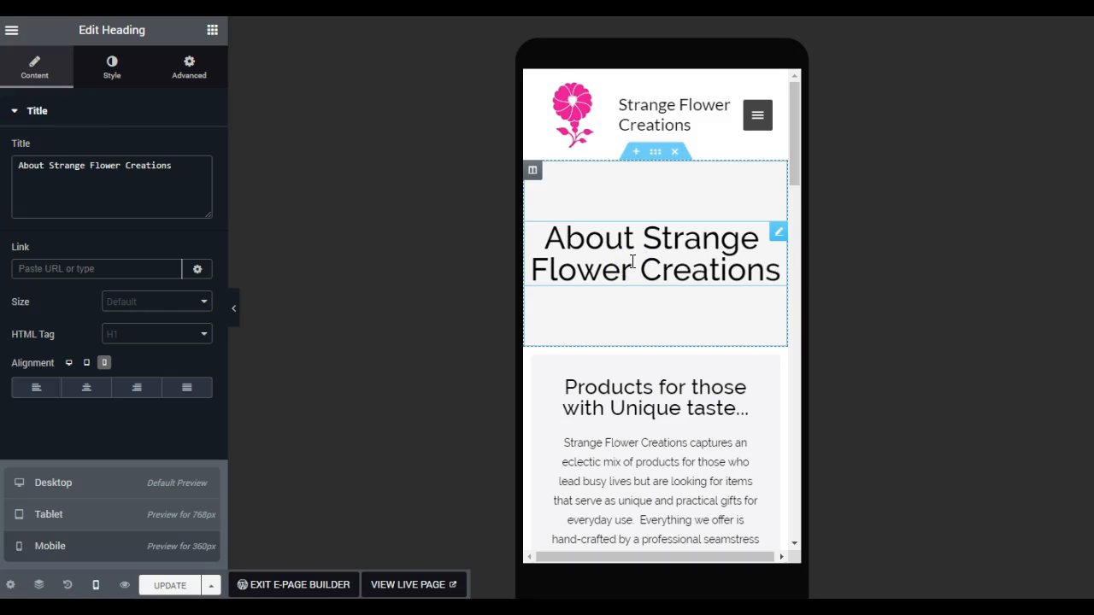
click(85, 386)
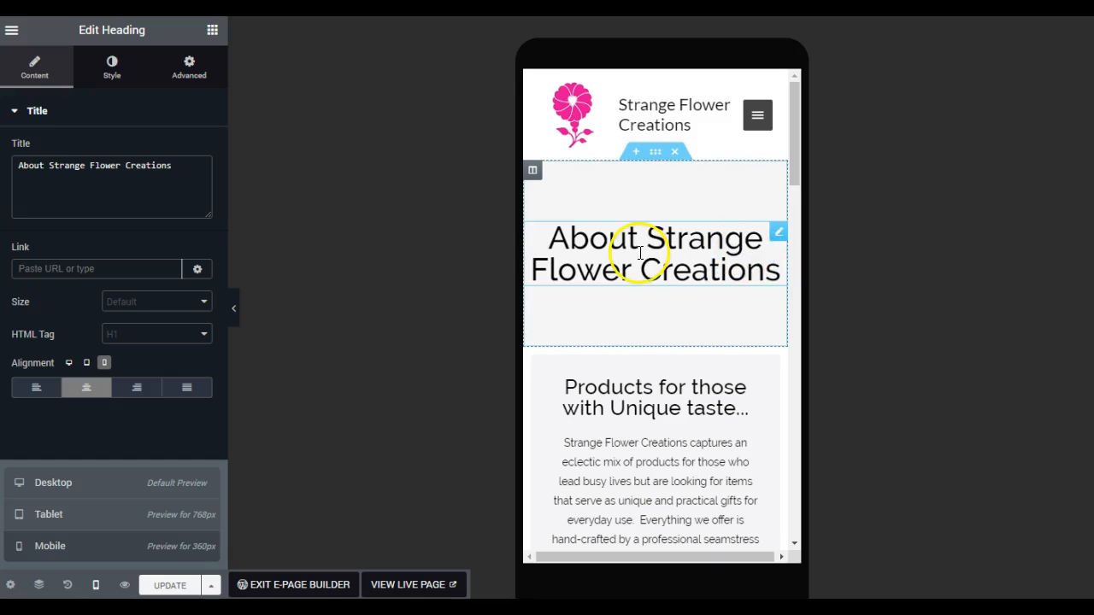
scroll(706, 390, down, 10)
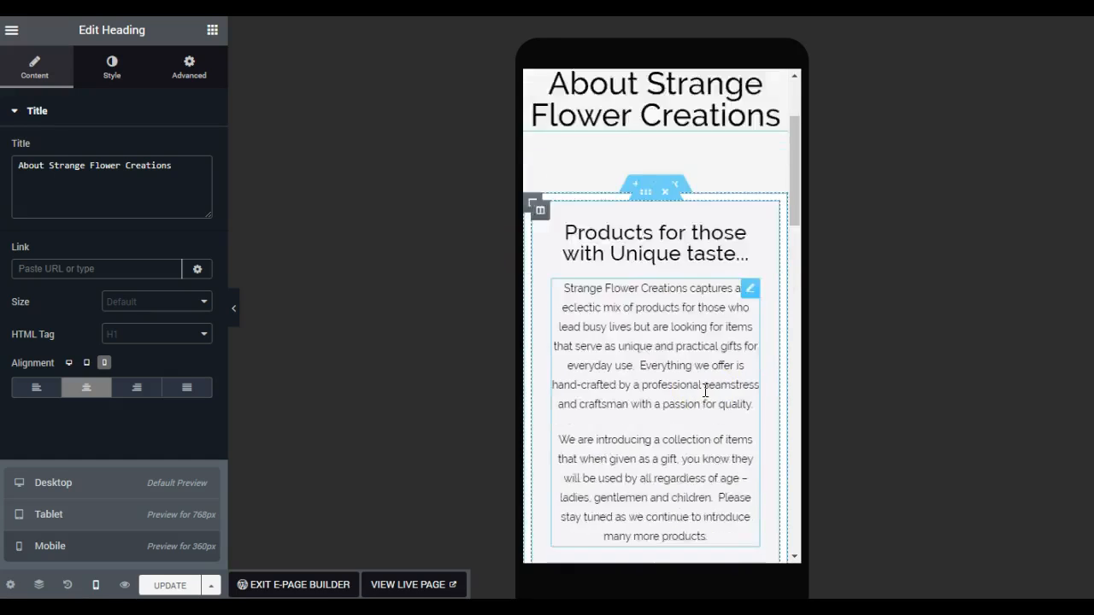
scroll(703, 397, down, 3)
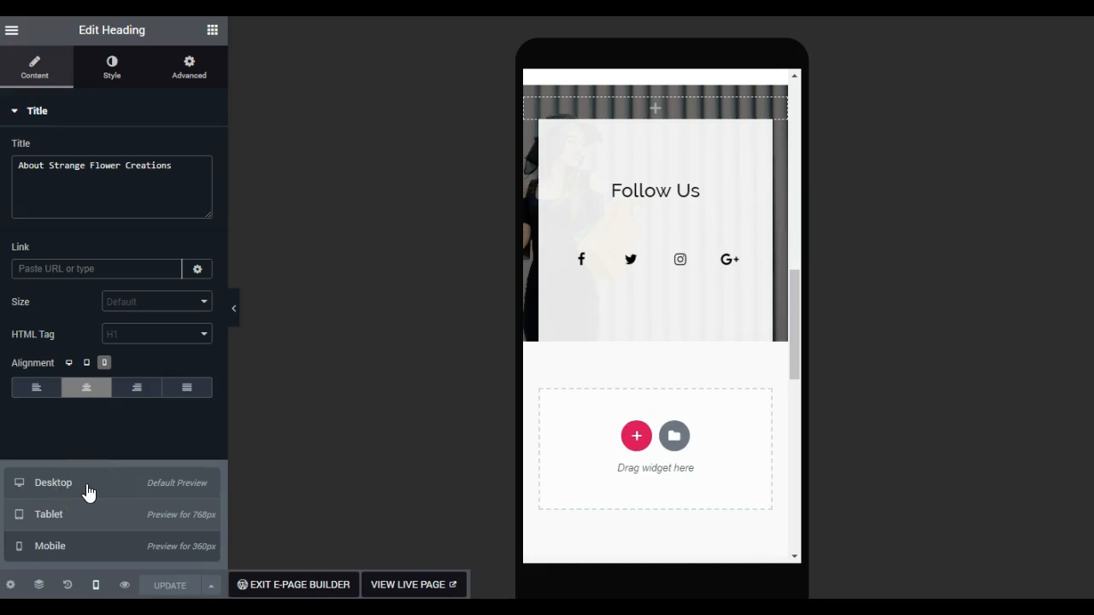
Review the updated page from the heading to the Follow Us section in the Desktop and Tablet previews
click(92, 490)
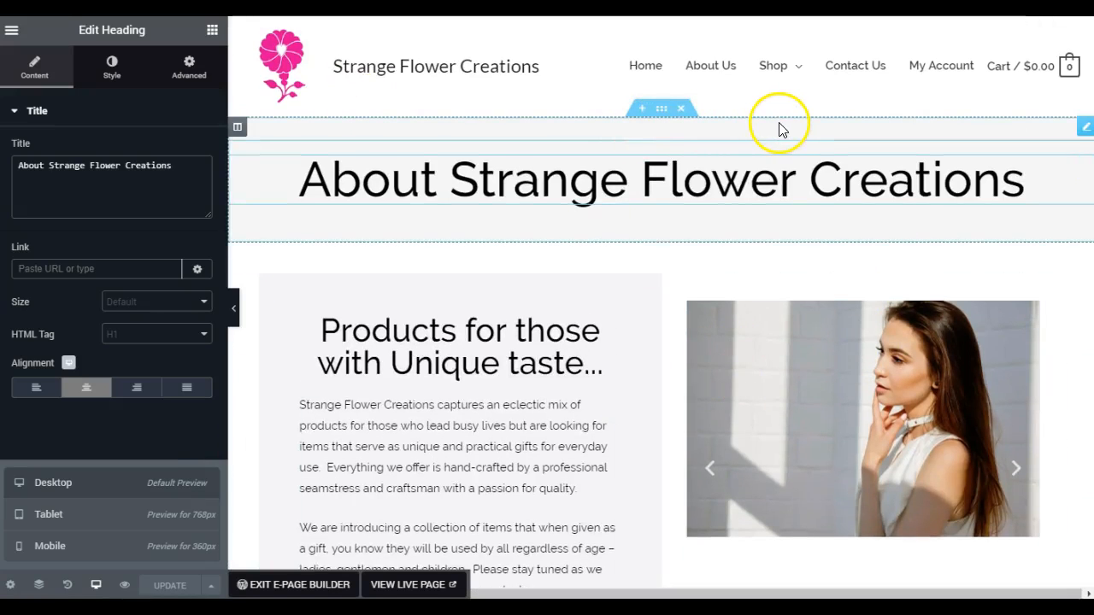
scroll(512, 290, down, 3)
scroll(501, 310, down, 9)
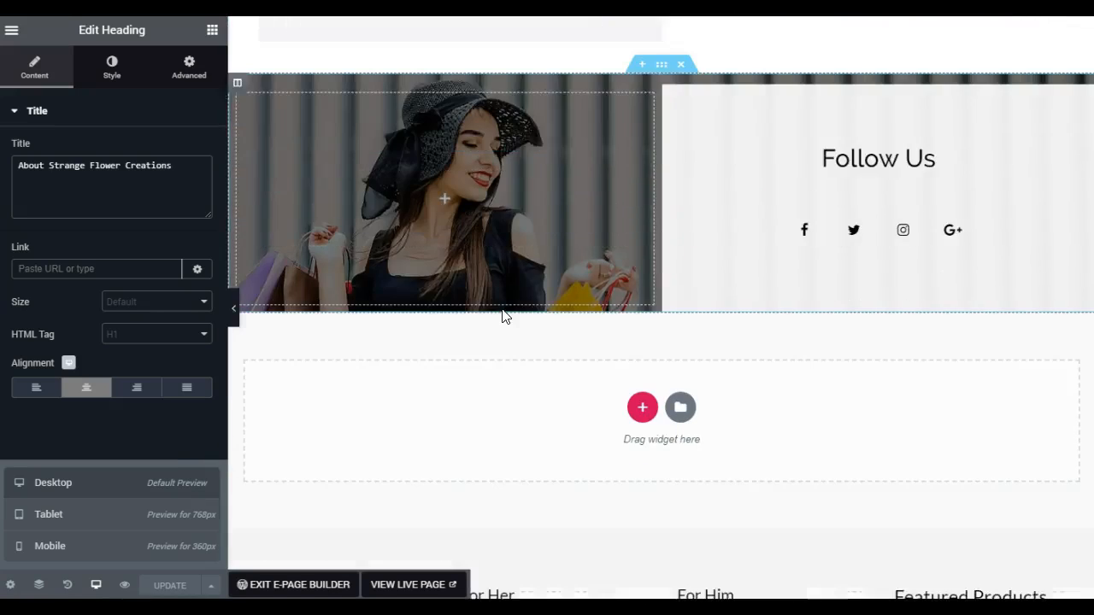
click(80, 515)
scroll(521, 315, up, 8)
scroll(521, 306, up, 5)
scroll(530, 302, down, 9)
scroll(530, 303, down, 7)
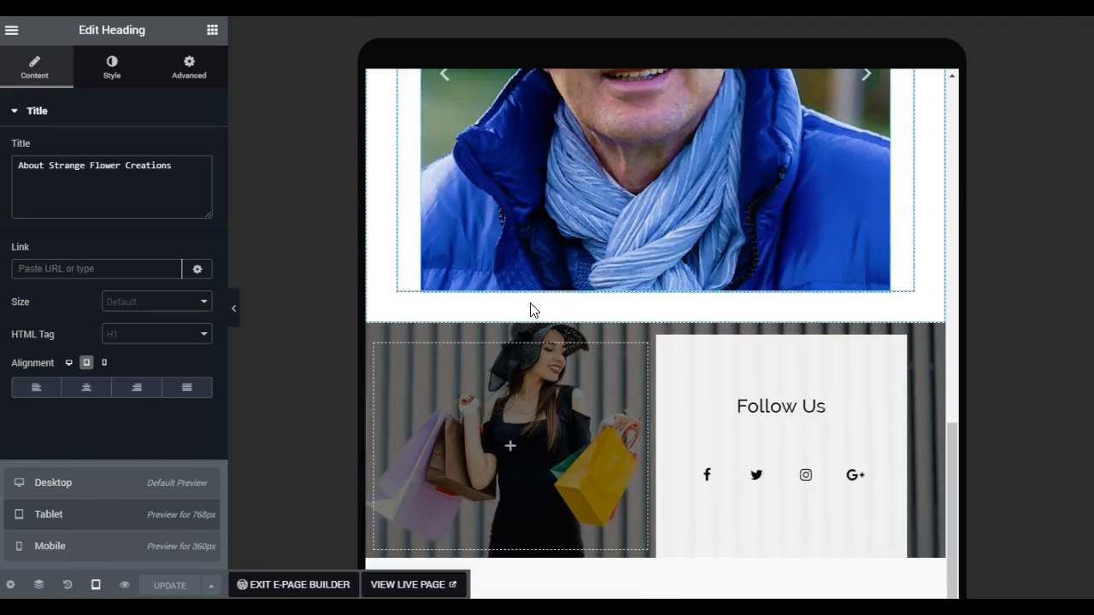
Examine the page in the Mobile preview, including the footer's Quick Links, For Her, For Him and Featured Products areas
click(104, 548)
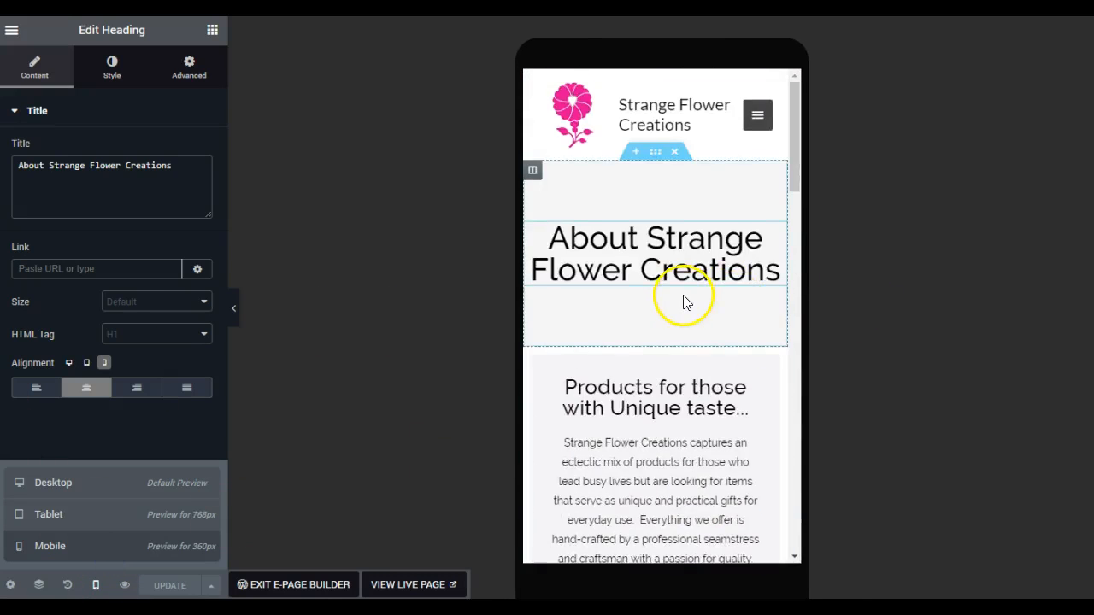
scroll(683, 298, down, 10)
scroll(683, 293, down, 5)
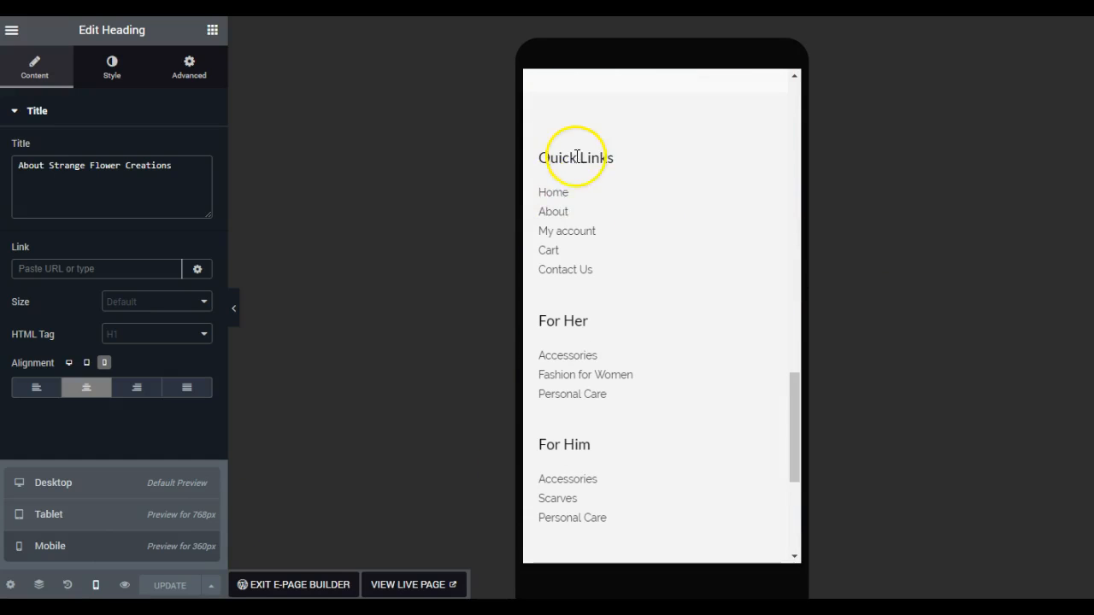
click(599, 158)
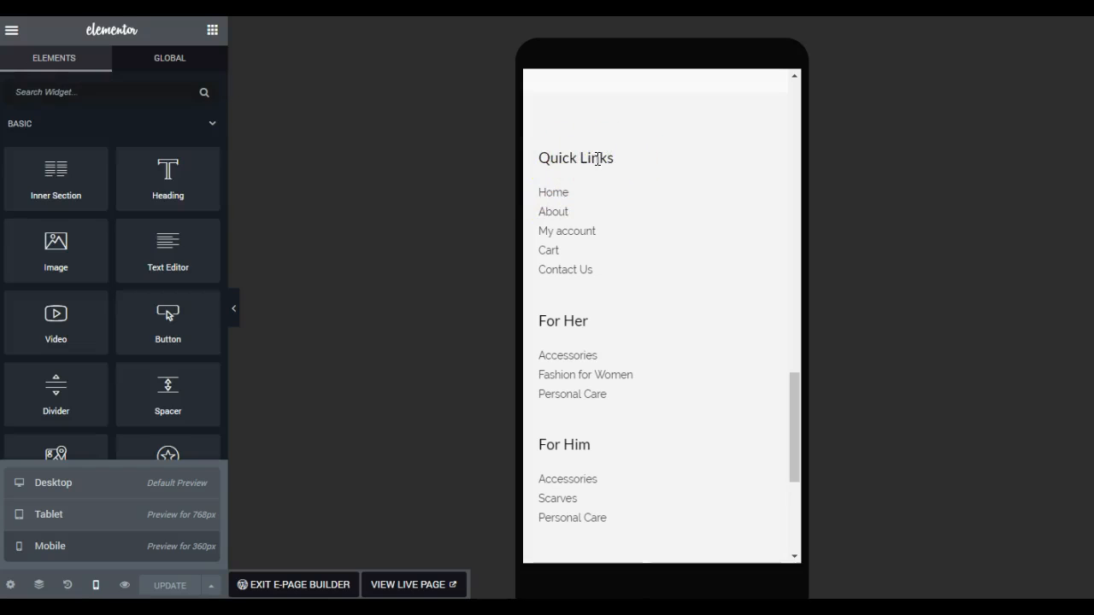
scroll(573, 482, down, 5)
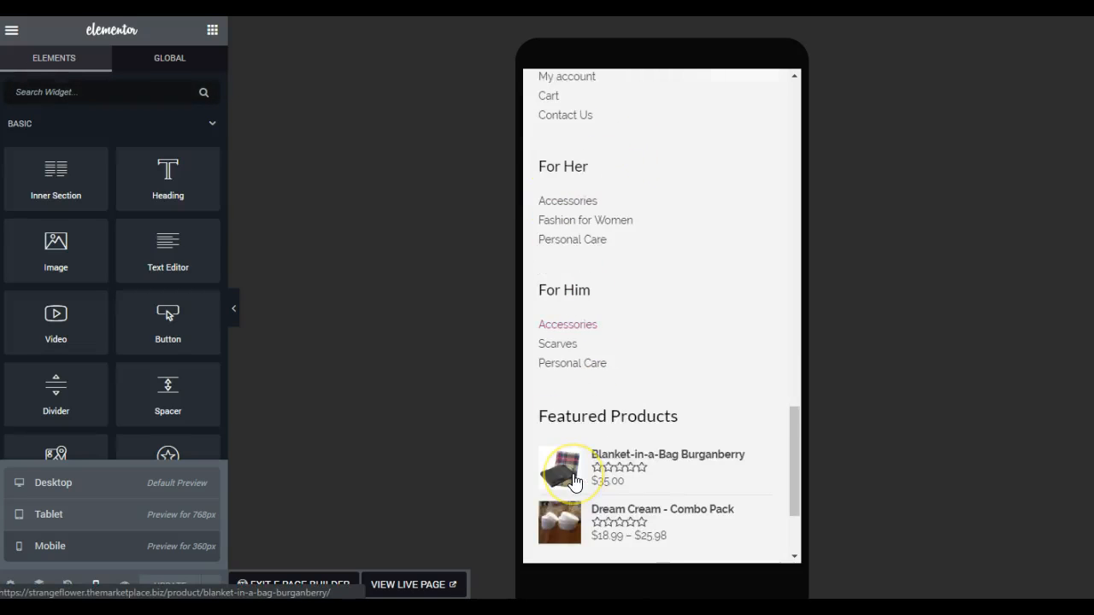
scroll(579, 389, up, 5)
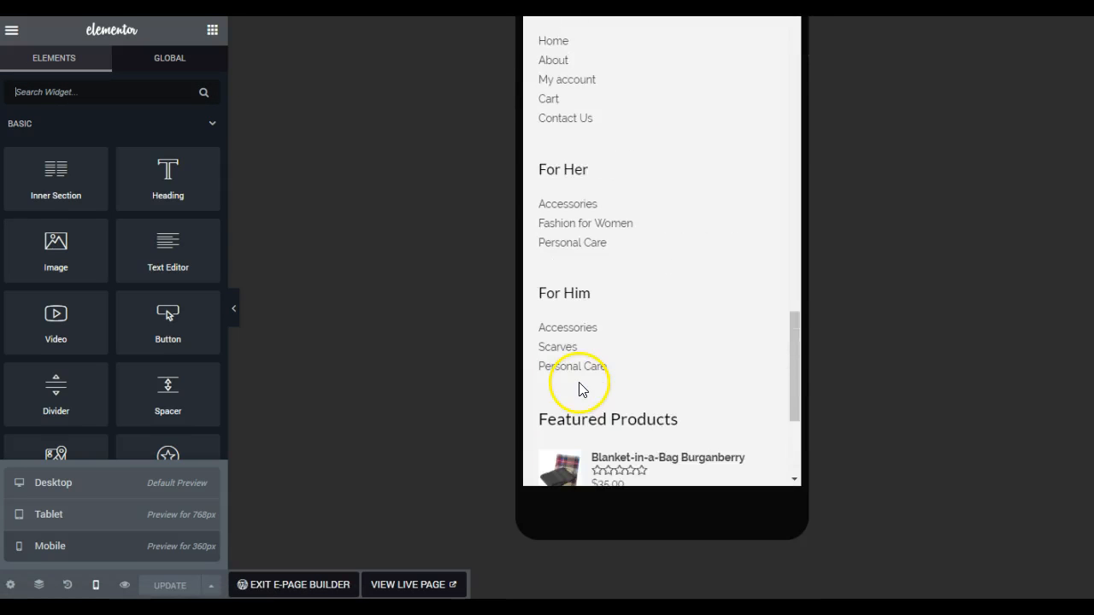
scroll(579, 389, up, 2)
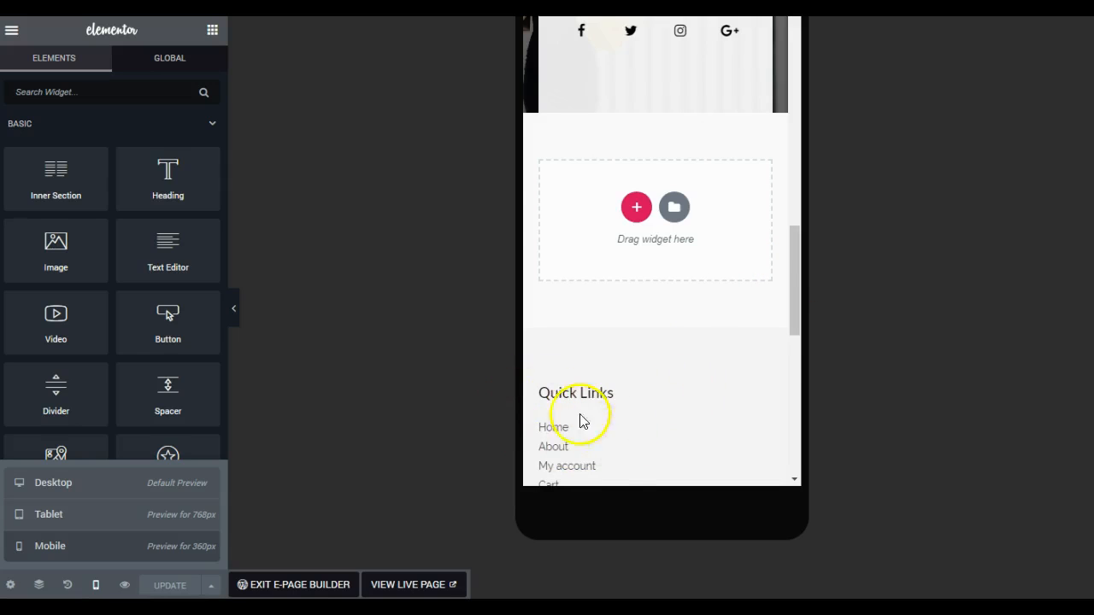
scroll(567, 390, down, 4)
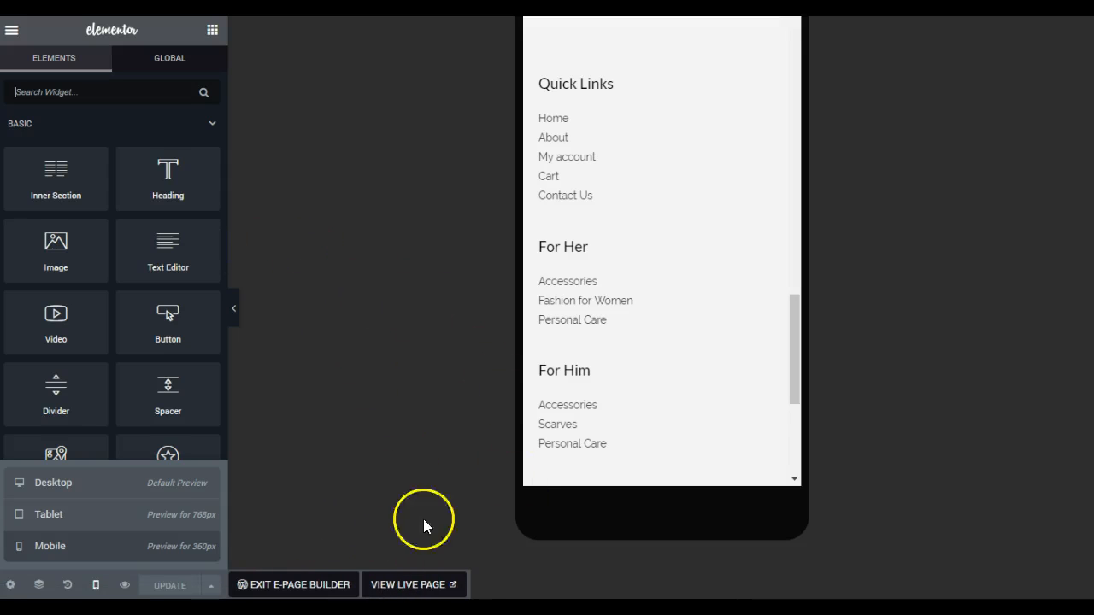
Exit the page builder and open the Checkout page for editing from the WordPress pages list
click(304, 586)
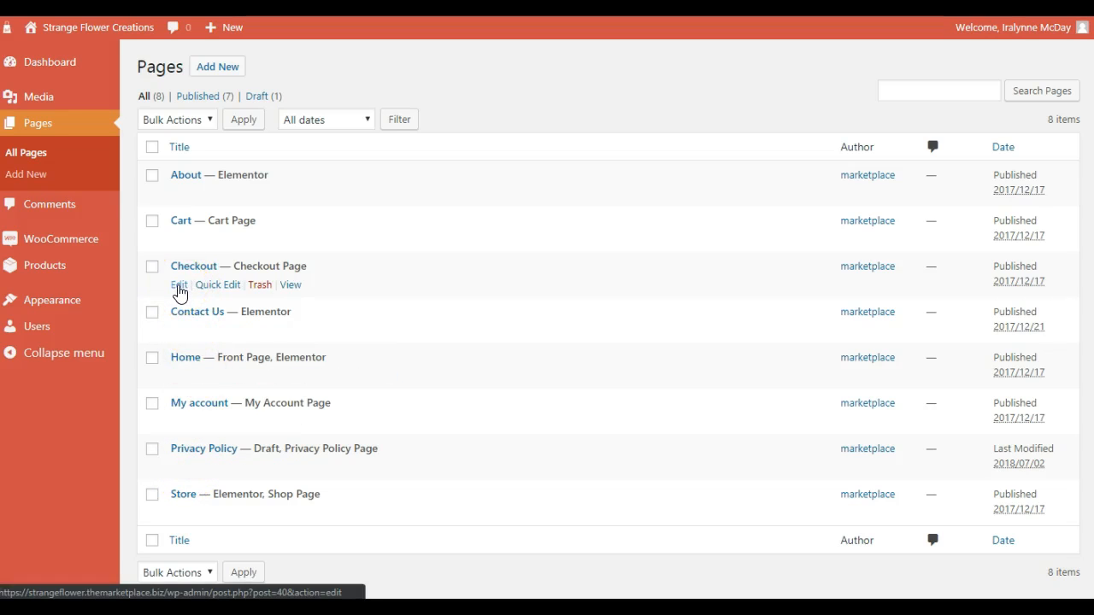
click(179, 287)
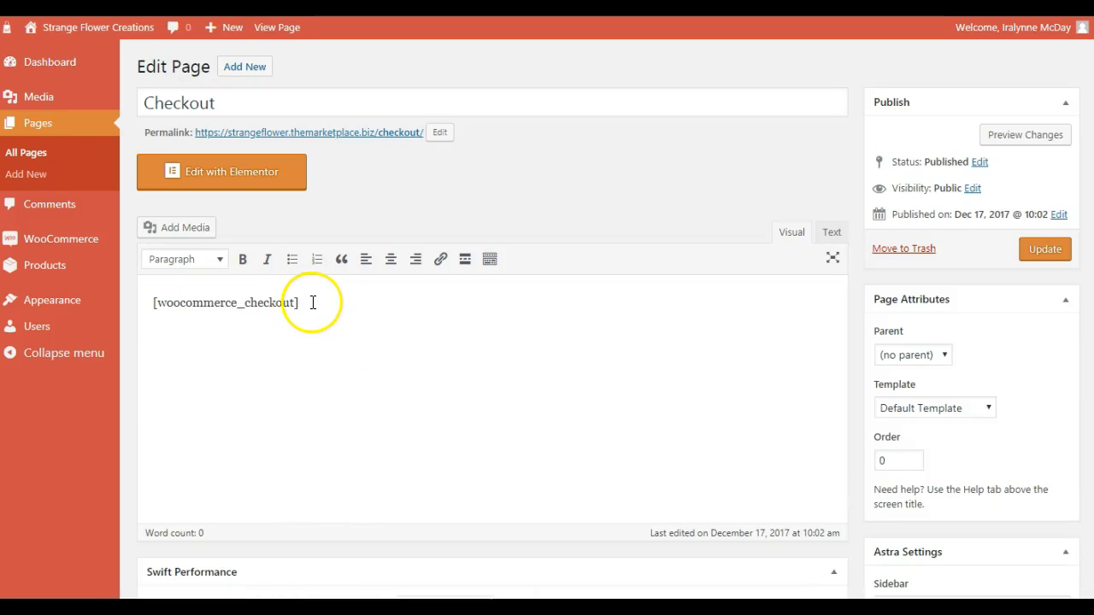
Examine the Checkout page's [woocommerce_checkout] shortcode and the Swift Performance and Astra settings further down the edit screen
drag(214, 298, 137, 296)
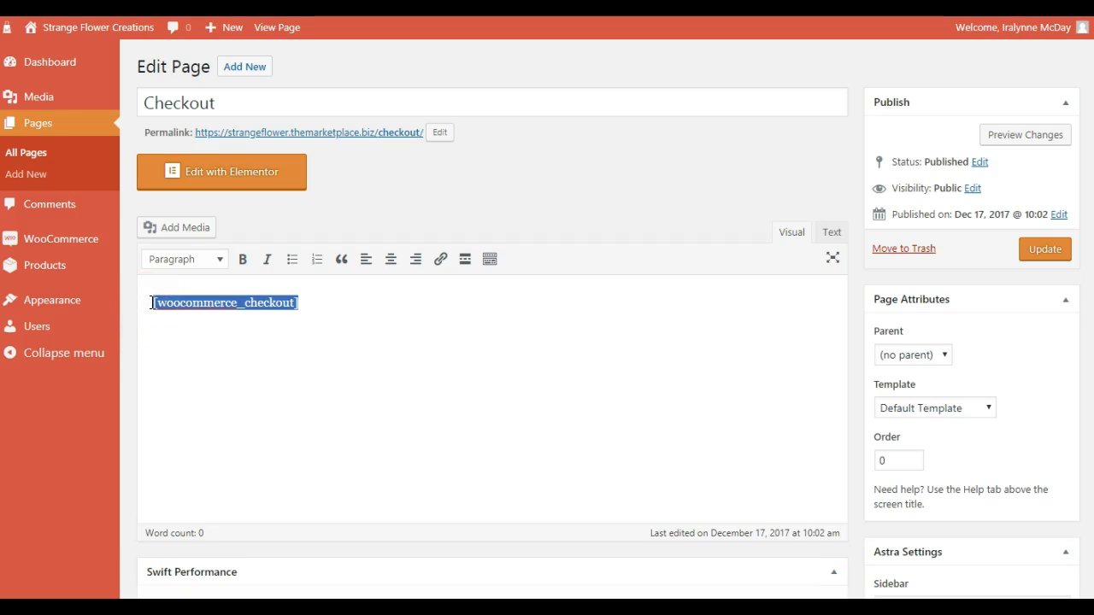
click(152, 302)
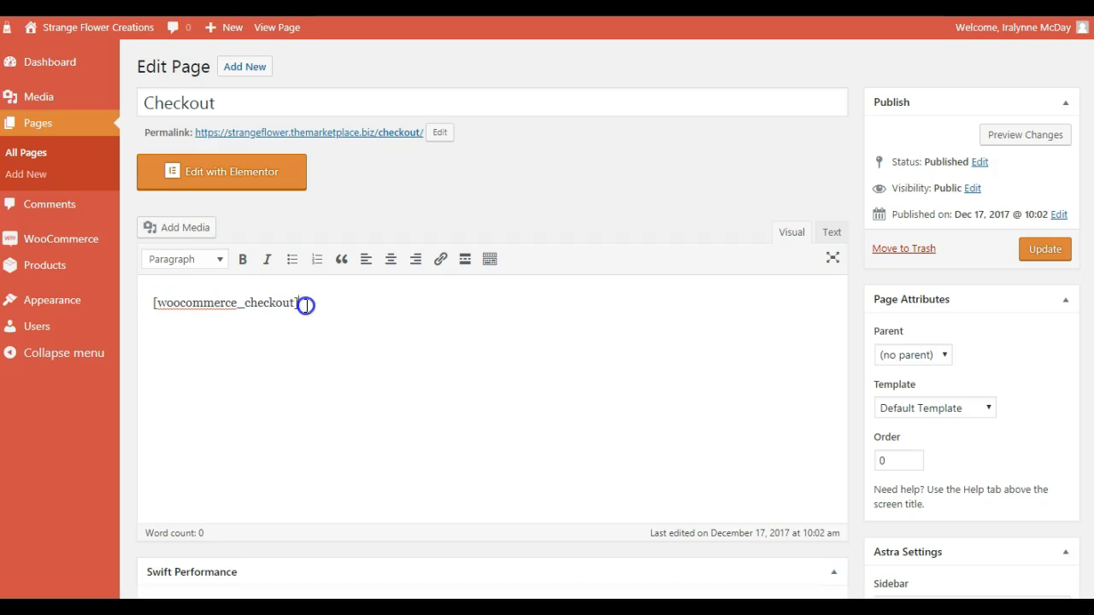
drag(306, 305, 181, 309)
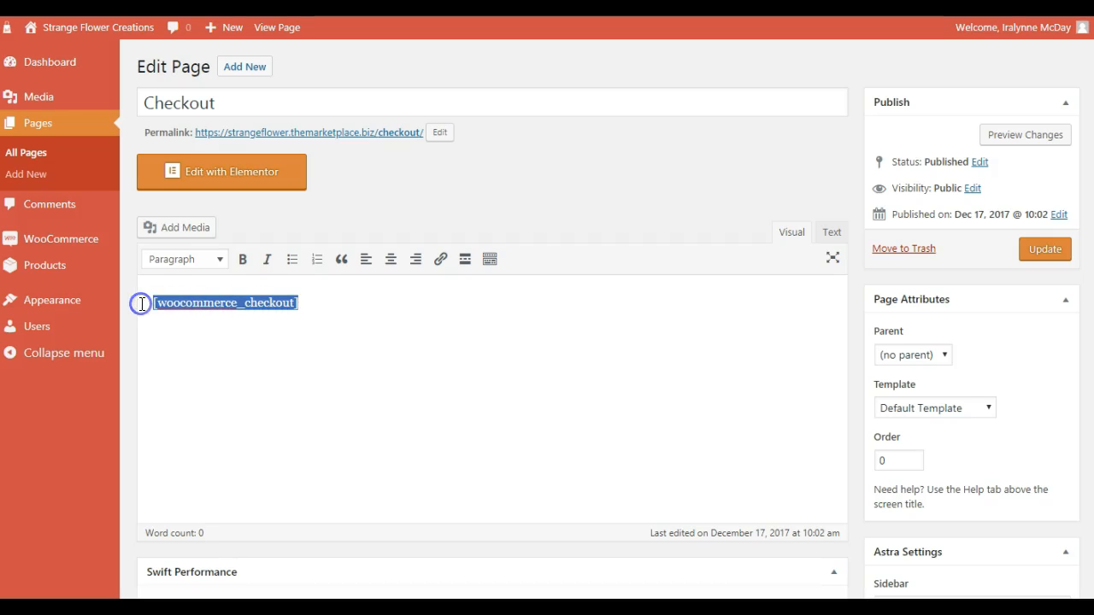
click(319, 302)
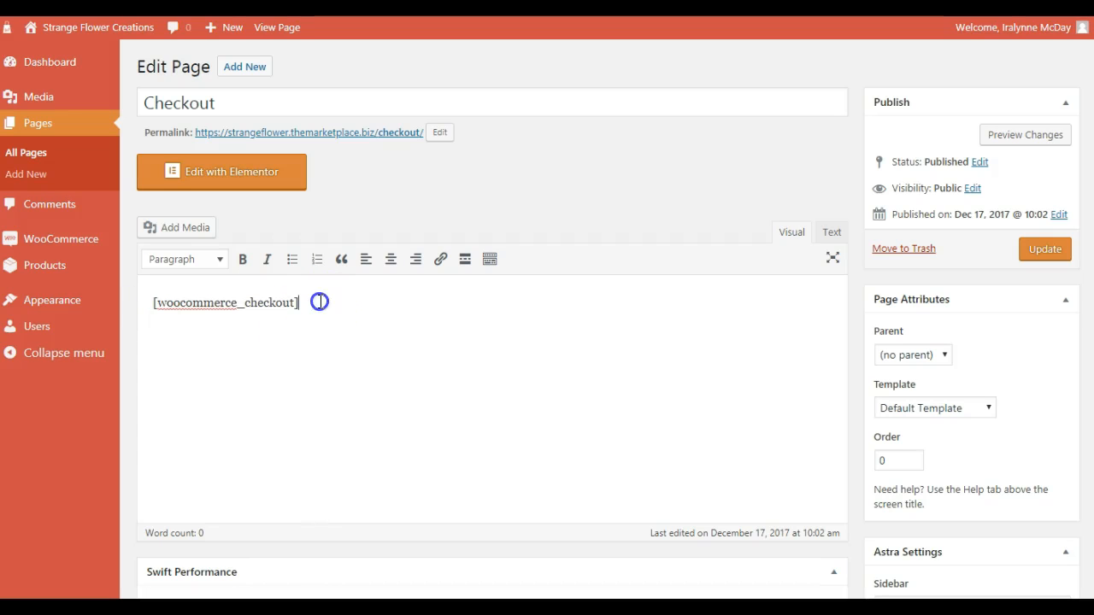
click(149, 308)
drag(308, 302, 146, 303)
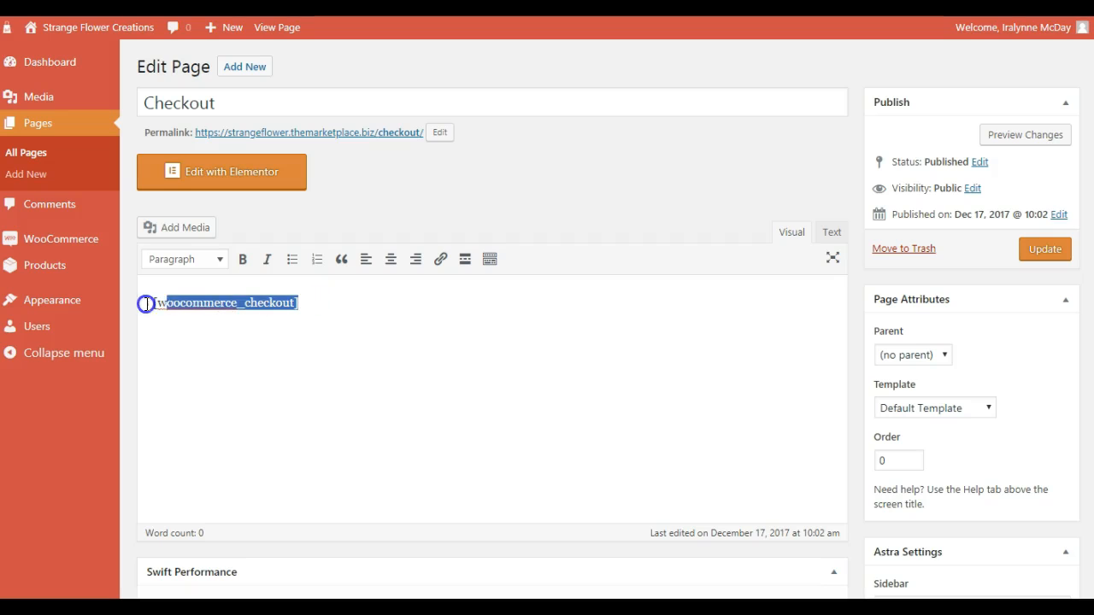
click(204, 350)
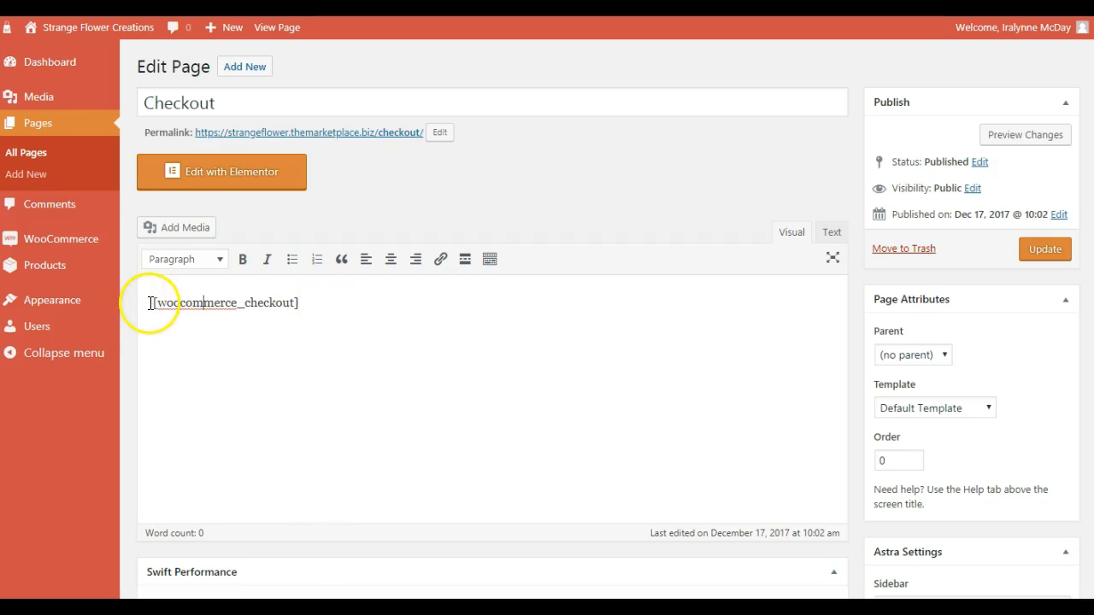
drag(319, 304, 141, 303)
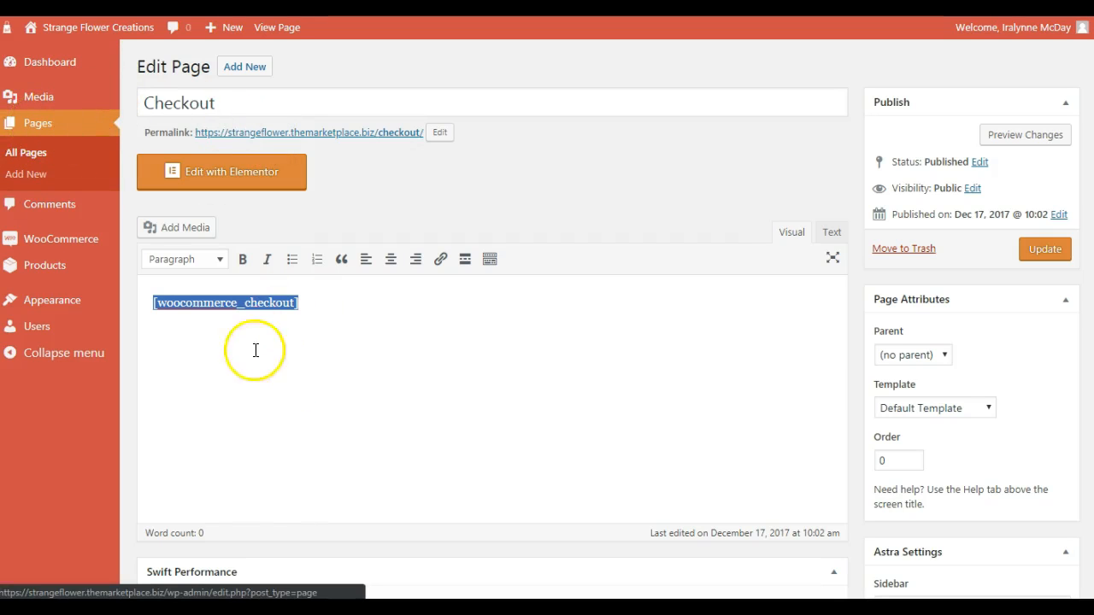
scroll(270, 402, down, 3)
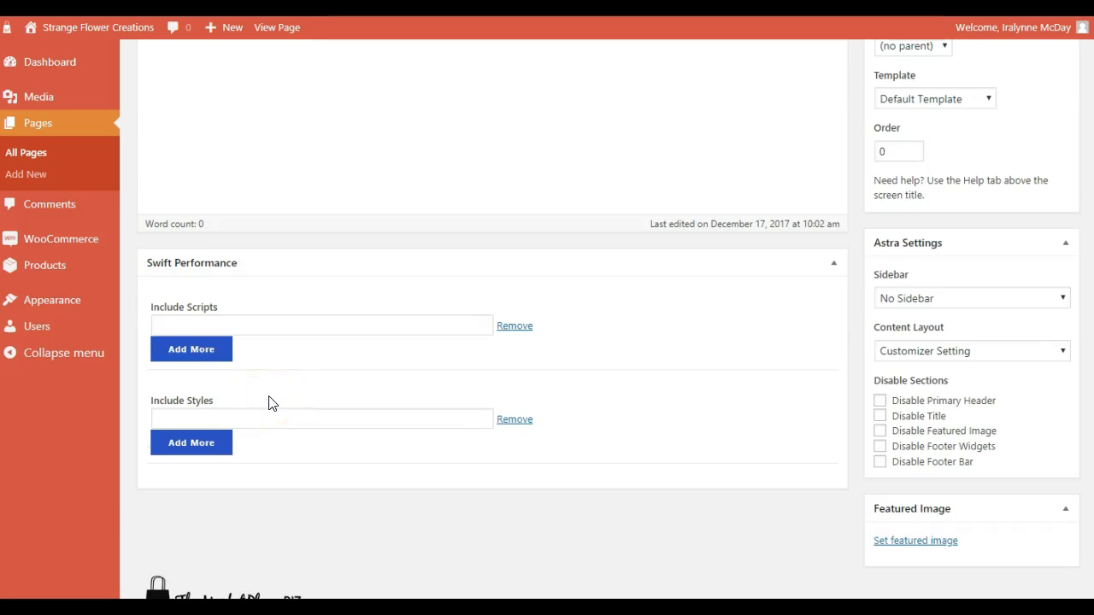
scroll(270, 401, up, 3)
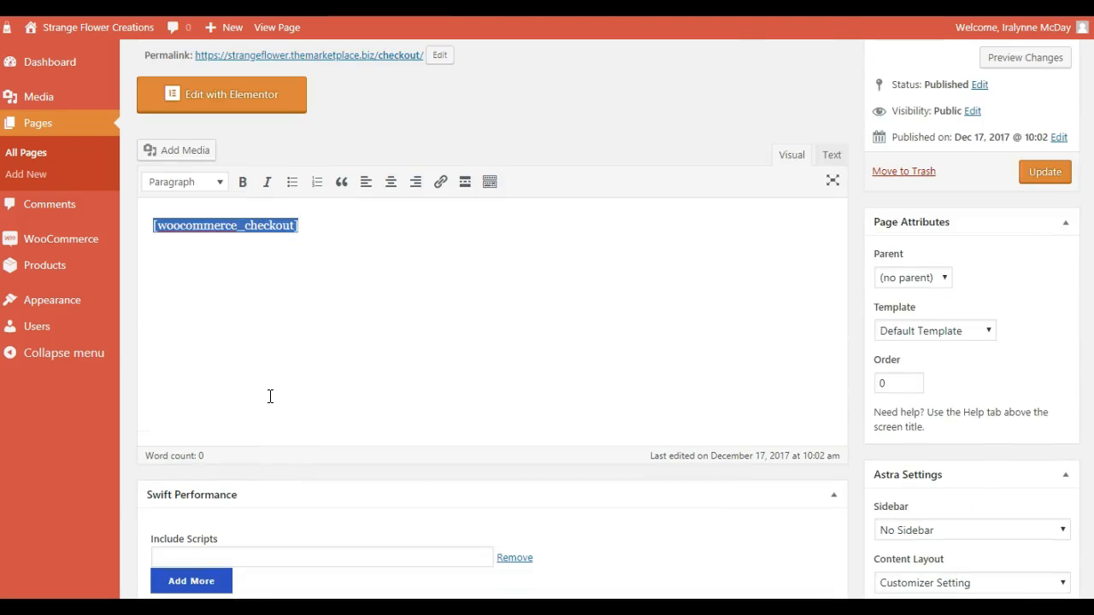
scroll(270, 396, up, 1)
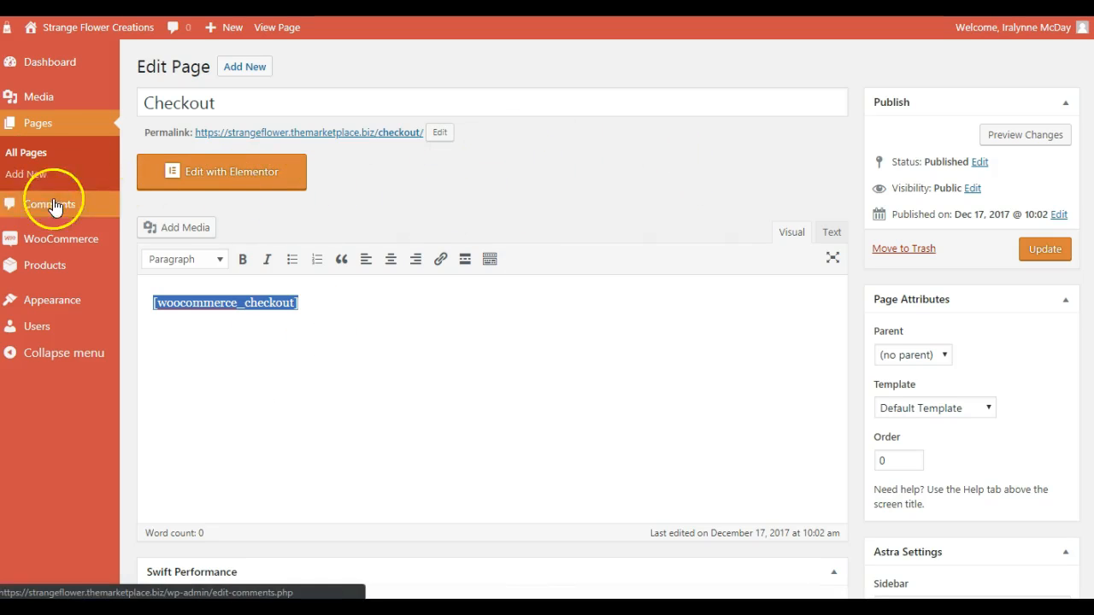
Leave the Checkout page without editing it, return to the list of all pages and find the Store page's edit options
mouse_move(62, 253)
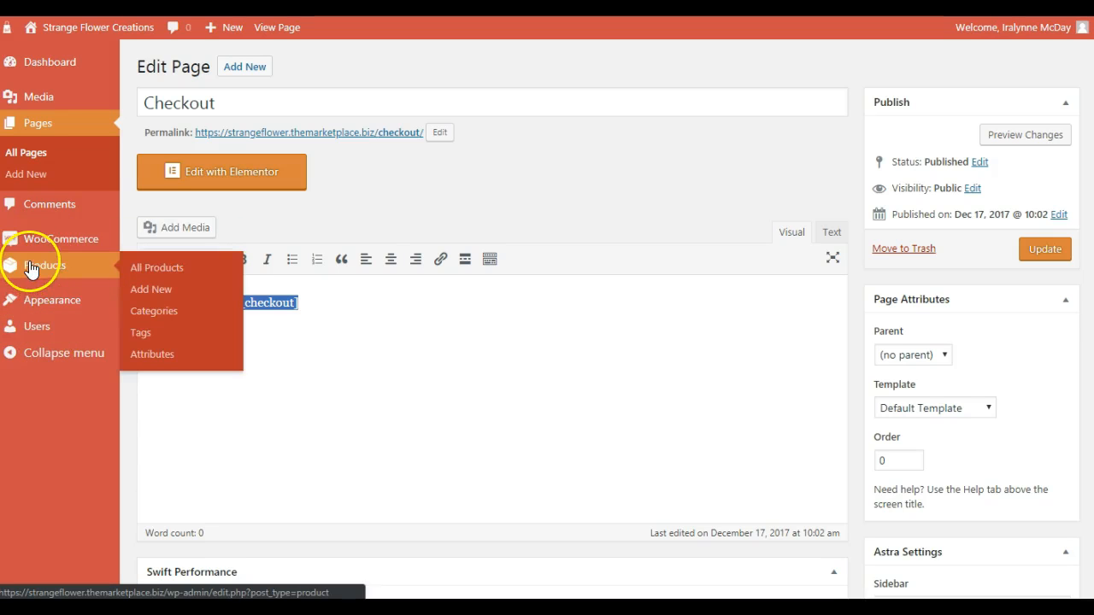
click(30, 155)
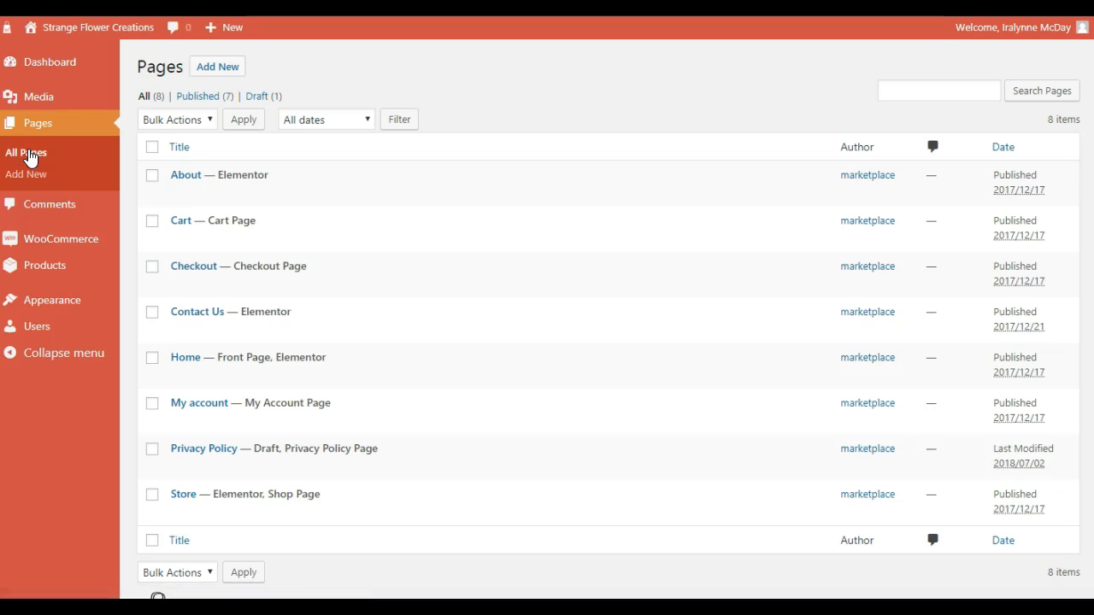
mouse_move(387, 513)
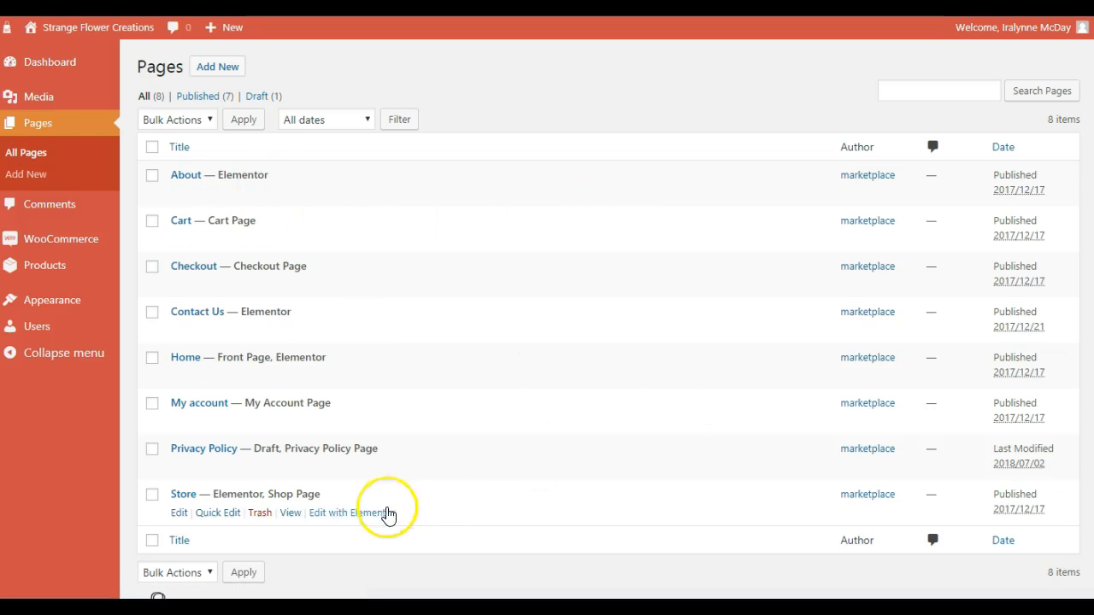